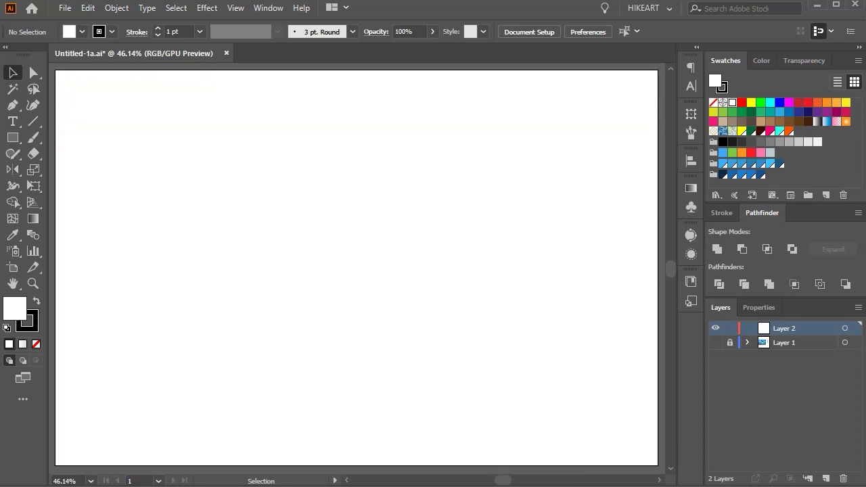
Draw a rectangle covering the entire artboard, filled with light blue R=58 G=175 B=254 and with no stroke.
{"action": "key", "text": "ctrl+minus"}
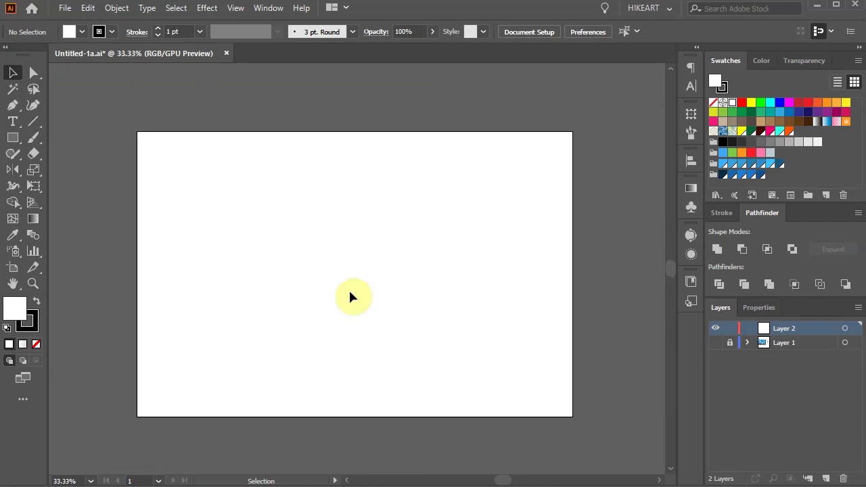
{"action": "left_click", "coordinate": [27, 329]}
{"action": "left_click", "coordinate": [37, 344]}
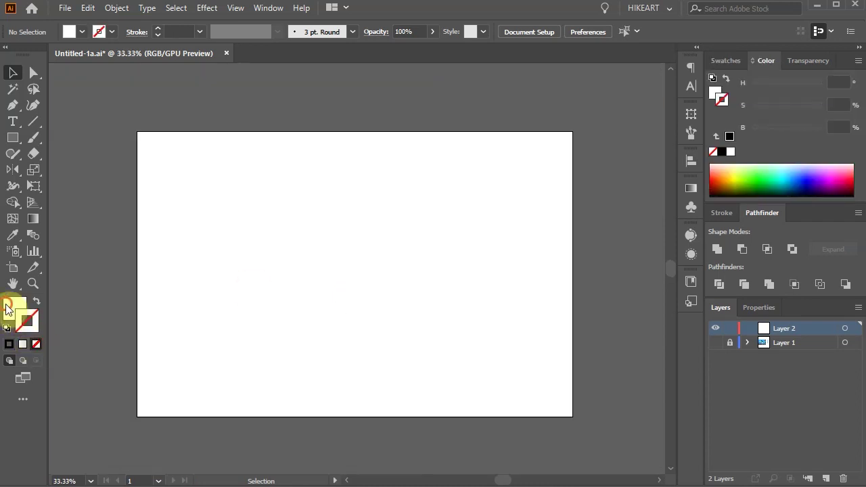
{"action": "left_click", "coordinate": [11, 304]}
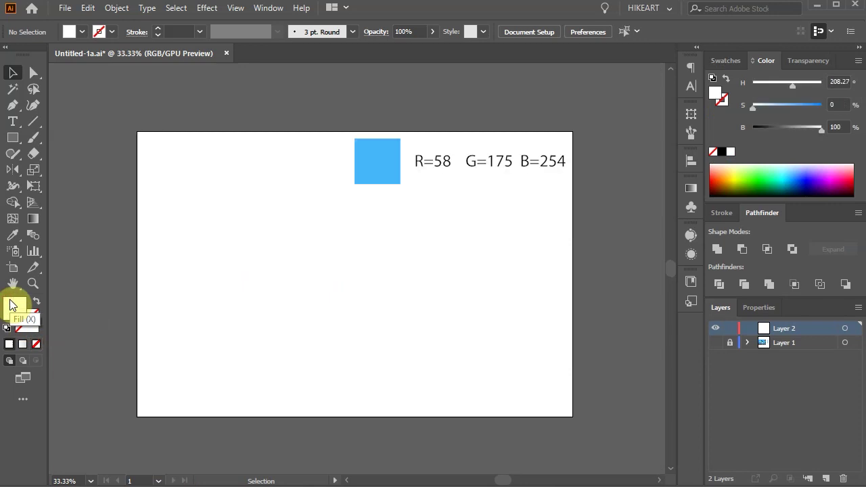
{"action": "left_click", "coordinate": [726, 61]}
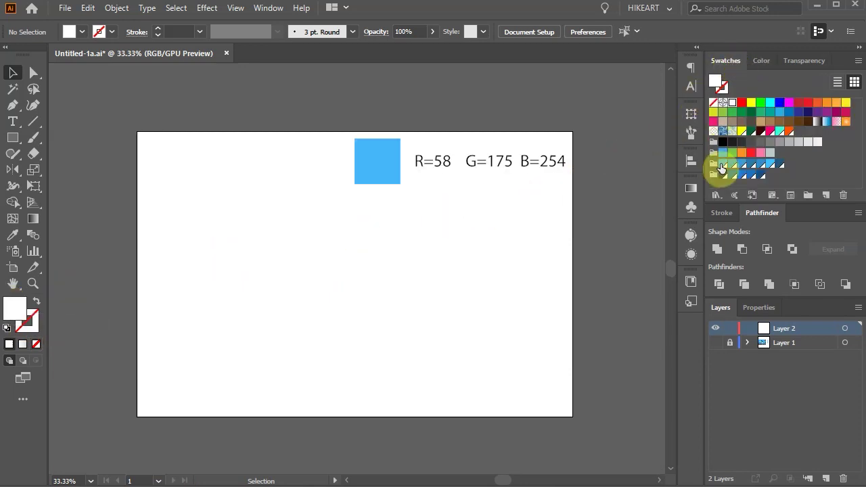
{"action": "left_click", "coordinate": [722, 166]}
{"action": "key", "text": "m"}
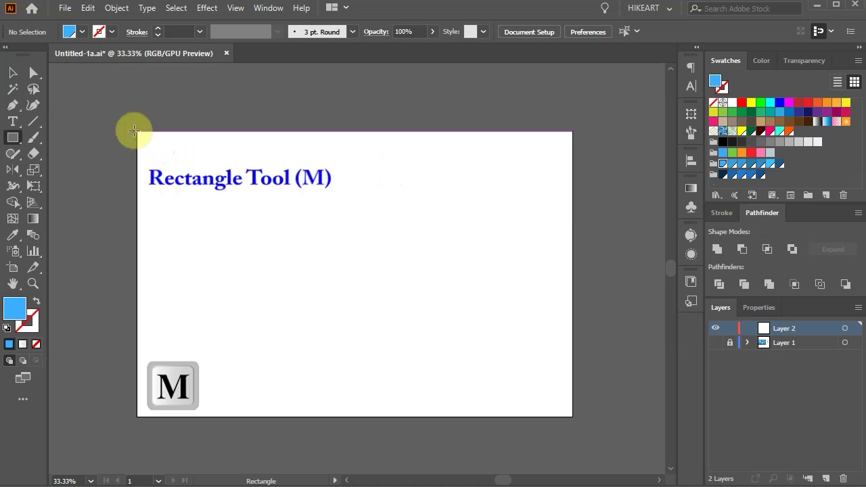
{"action": "left_click_drag", "start_coordinate": [136, 132], "coordinate": [572, 416]}
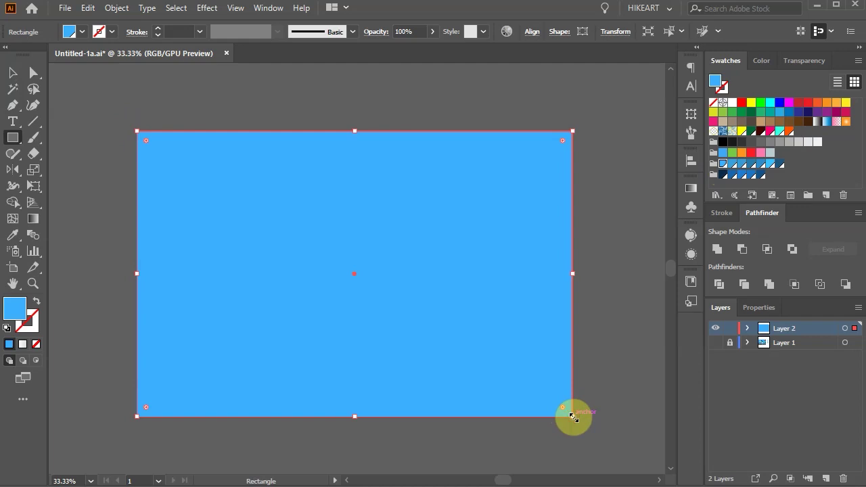
Lock Layer 2, which holds the background rectangle, and create a new layer above it.
{"action": "left_click", "coordinate": [730, 329]}
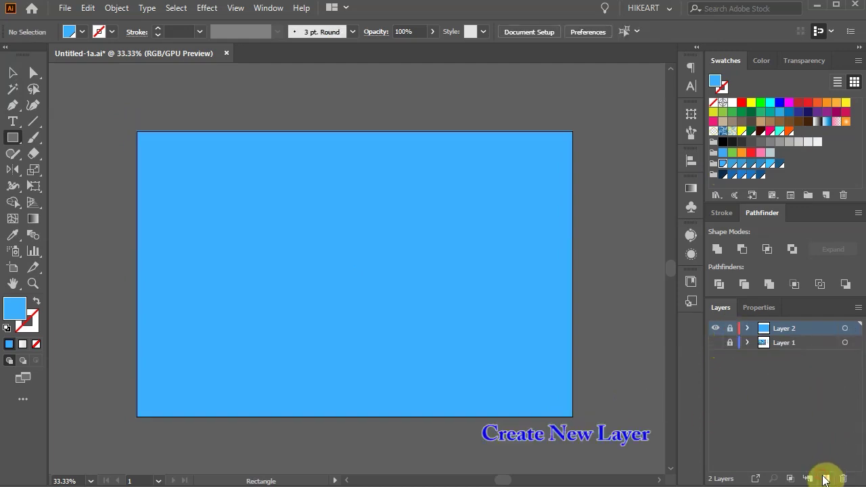
{"action": "left_click", "coordinate": [826, 478]}
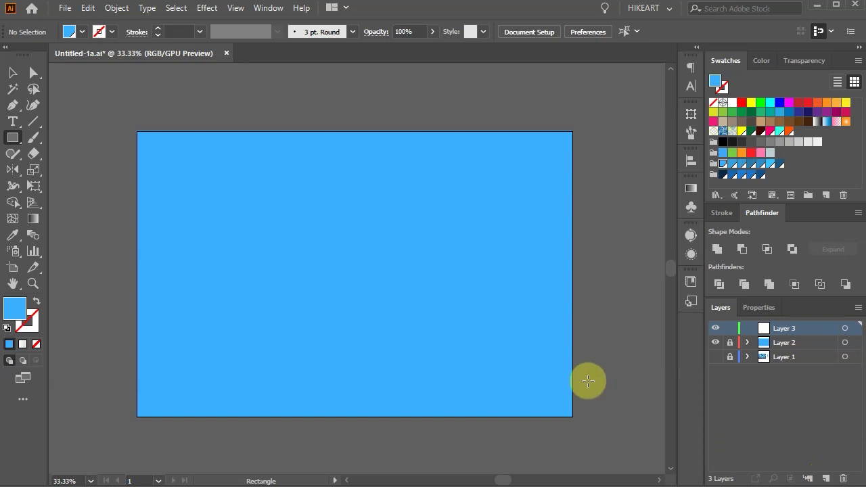
Draw a closed wavy range of distant hills across the artboard's lower part with the Curvature tool, filled R=55 G=161 B=221, and deselect it.
{"action": "left_click", "coordinate": [33, 106]}
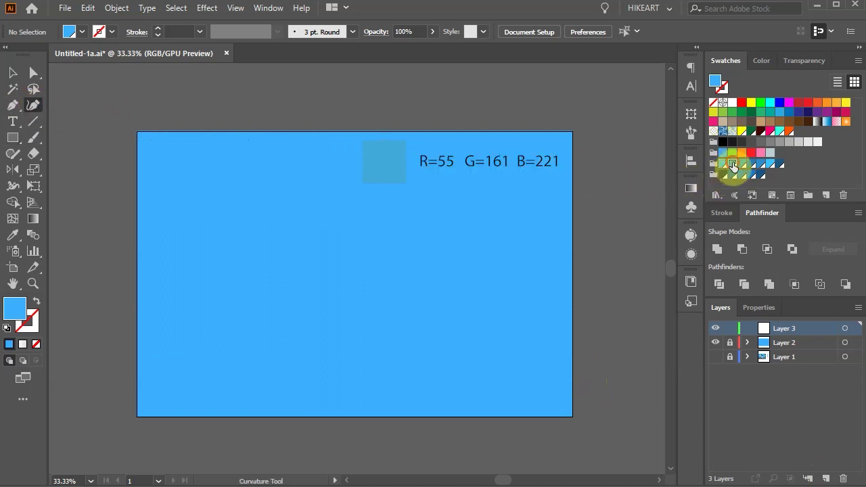
{"action": "left_click", "coordinate": [733, 164]}
{"action": "left_click", "coordinate": [121, 368]}
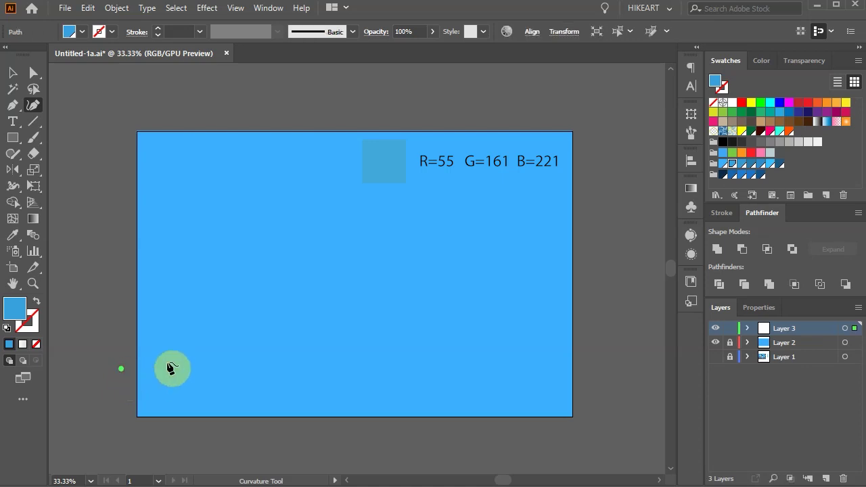
{"action": "left_click", "coordinate": [167, 362]}
{"action": "left_click", "coordinate": [229, 344]}
{"action": "left_click", "coordinate": [272, 360]}
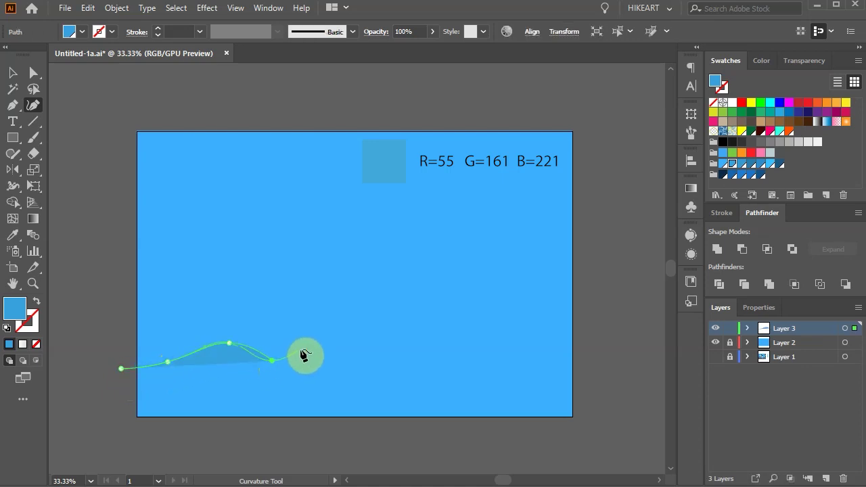
{"action": "left_click", "coordinate": [330, 328]}
{"action": "left_click", "coordinate": [348, 343]}
{"action": "left_click", "coordinate": [370, 363]}
{"action": "left_click", "coordinate": [447, 345]}
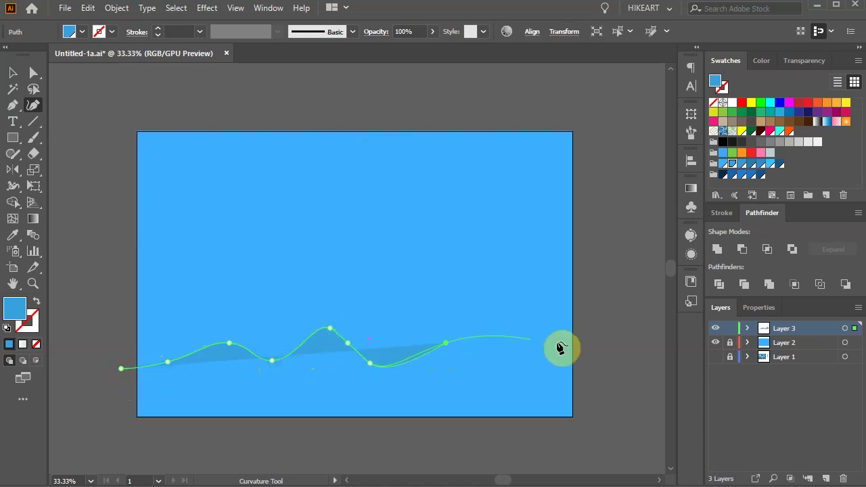
{"action": "left_click", "coordinate": [582, 342]}
{"action": "double_click", "coordinate": [580, 430]}
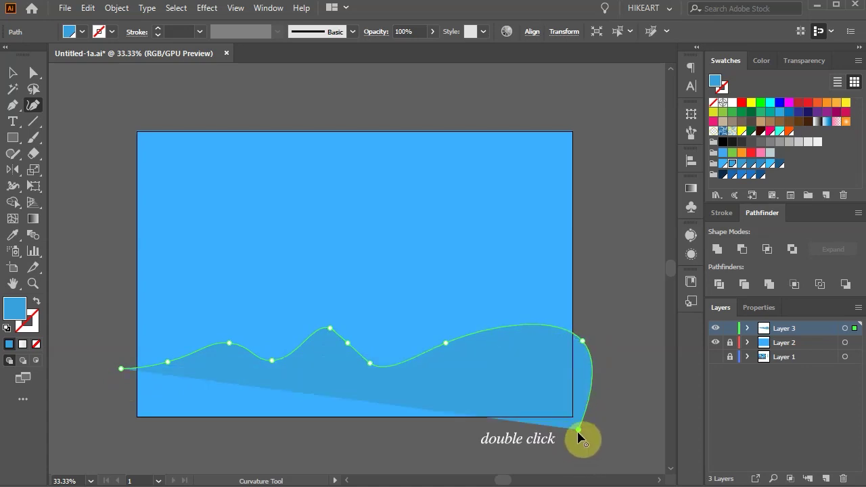
{"action": "double_click", "coordinate": [108, 429]}
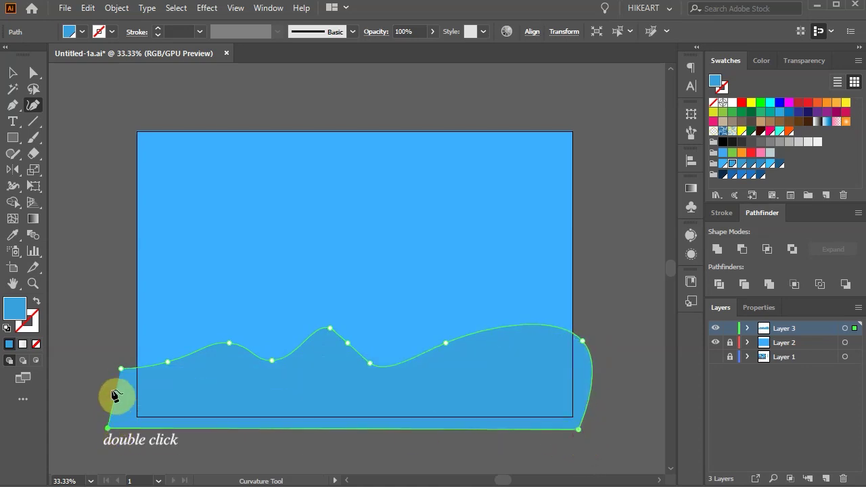
{"action": "double_click", "coordinate": [121, 369]}
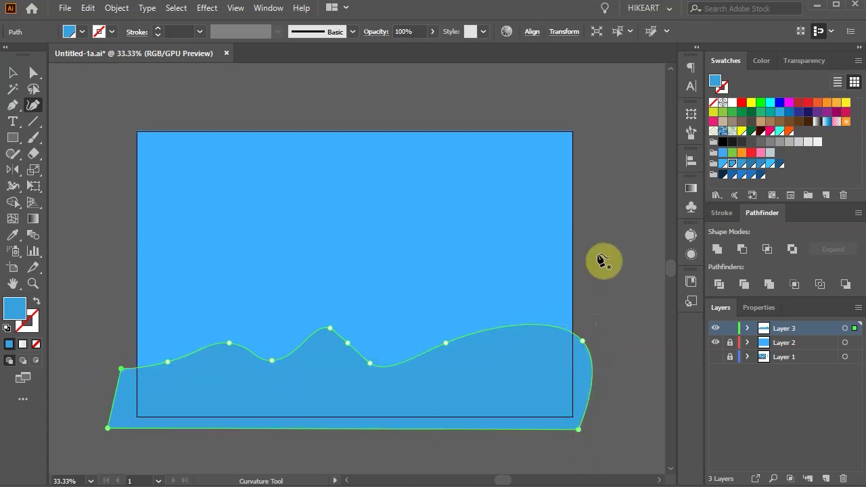
{"action": "key", "text": "v"}
{"action": "left_click", "coordinate": [584, 280]}
{"action": "mouse_move", "coordinate": [457, 368]}
{"action": "left_mouse_down"}
{"action": "mouse_move", "coordinate": [458, 383]}
{"action": "mouse_move", "coordinate": [457, 363]}
{"action": "left_mouse_up"}
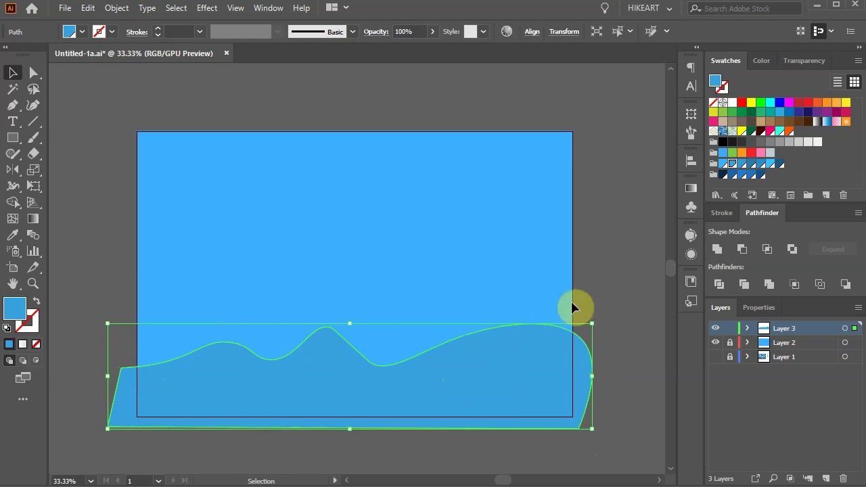
{"action": "left_click", "coordinate": [582, 278]}
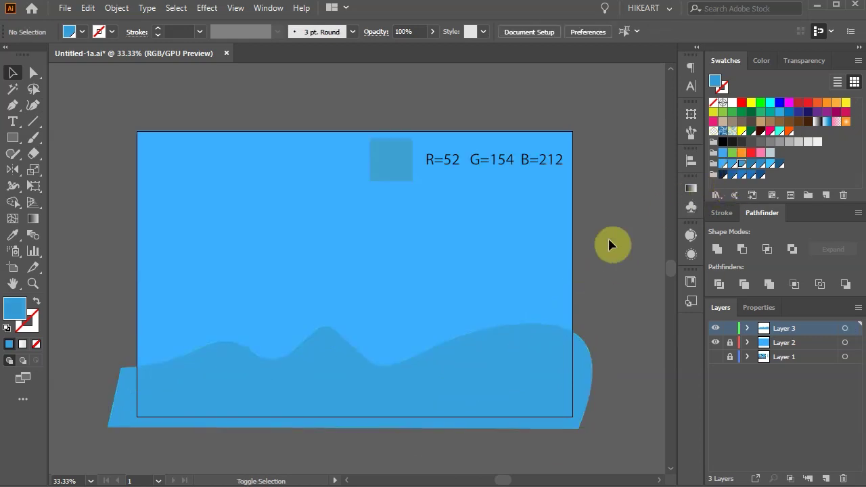
Draw a closed tall mountain over the artboard's lower right with the Curvature tool, filled R=52 G=154 B=212, with straight side and base.
{"action": "key", "text": "shift+asciitilde"}
{"action": "left_click", "coordinate": [381, 444]}
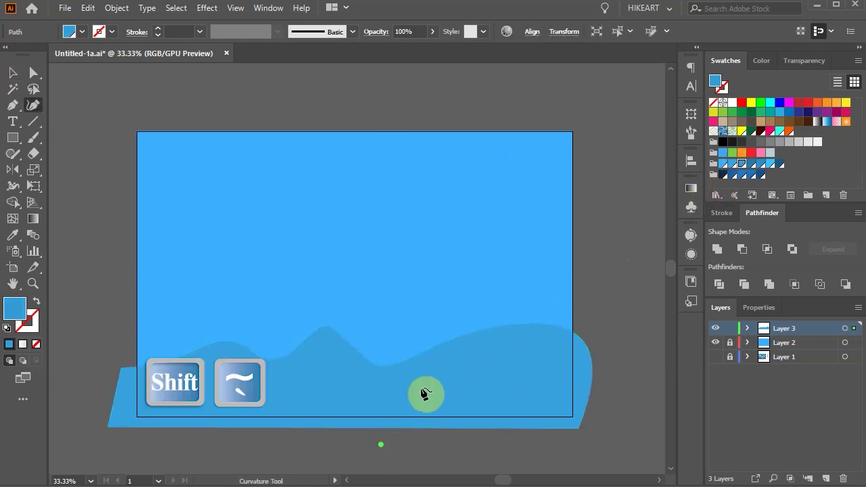
{"action": "left_click", "coordinate": [429, 375]}
{"action": "left_click", "coordinate": [455, 316]}
{"action": "left_click", "coordinate": [523, 279]}
{"action": "left_click", "coordinate": [546, 258]}
{"action": "left_click", "coordinate": [560, 275]}
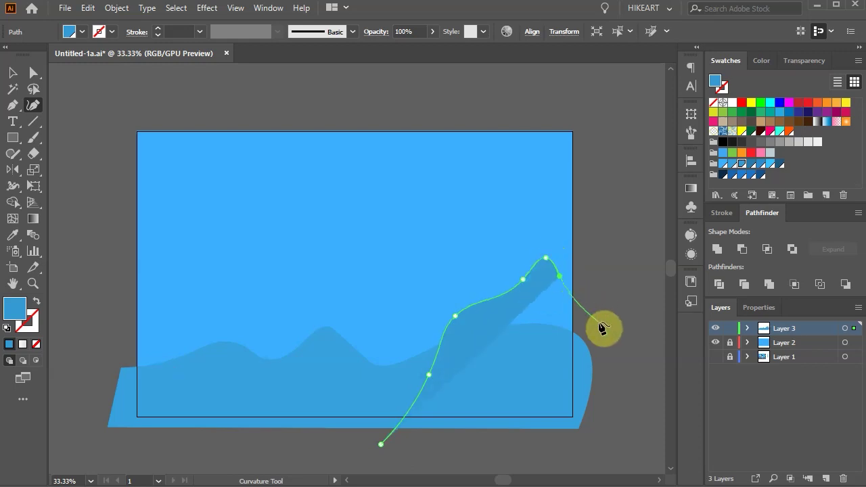
{"action": "left_click", "coordinate": [597, 439], "text": "alt"}
{"action": "left_click", "coordinate": [381, 444], "text": "alt"}
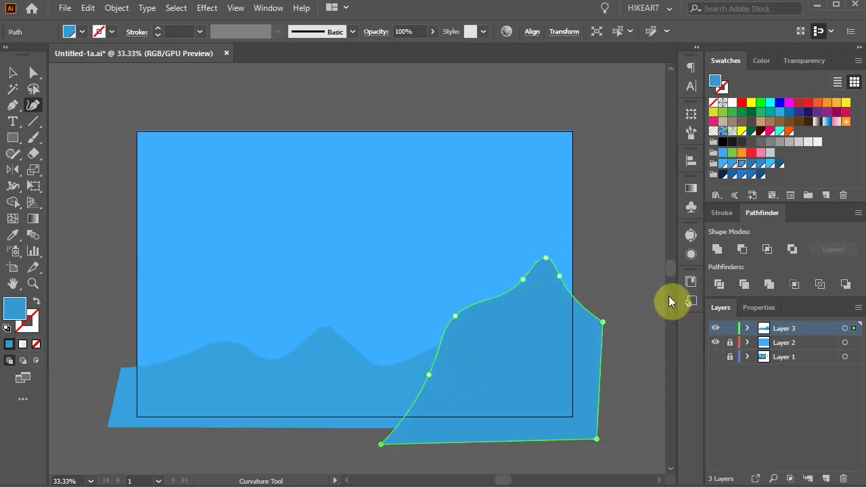
Draw a matching closed mountain over the artboard's lower left in the same blue, with corner points at its outer edge, and deselect it.
{"action": "left_click", "coordinate": [325, 439]}
{"action": "left_click", "coordinate": [293, 386]}
{"action": "left_click", "coordinate": [270, 337]}
{"action": "left_click", "coordinate": [228, 312]}
{"action": "left_click", "coordinate": [182, 275]}
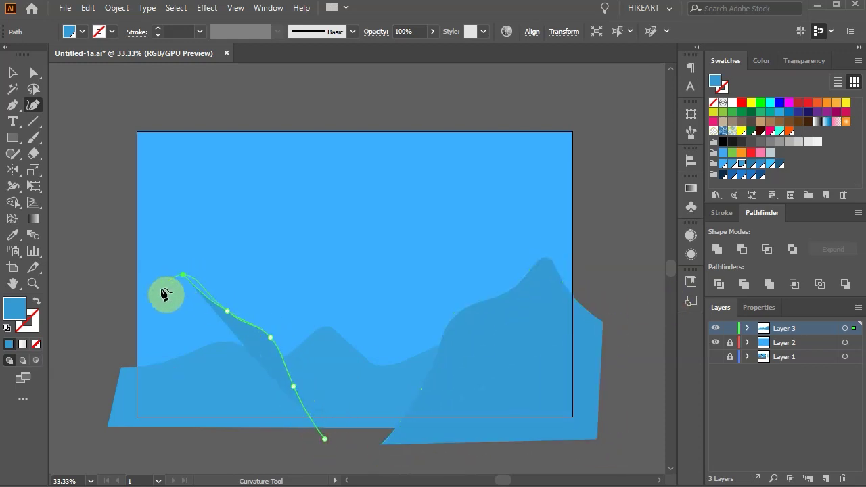
{"action": "left_click", "coordinate": [160, 289]}
{"action": "left_click", "coordinate": [107, 318]}
{"action": "double_click", "coordinate": [106, 318]}
{"action": "double_click", "coordinate": [112, 442]}
{"action": "left_click", "coordinate": [325, 439]}
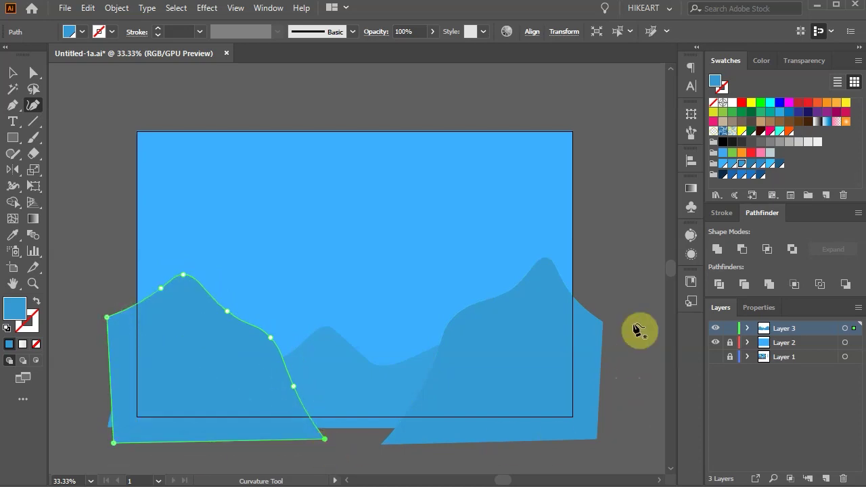
{"action": "left_click", "coordinate": [617, 281], "text": "ctrl"}
Draw a lower closed foreground hill in front of the right mountain with the Curvature tool, filled R=46 G=140 B=204.
{"action": "left_click", "coordinate": [761, 165]}
{"action": "left_click", "coordinate": [366, 438]}
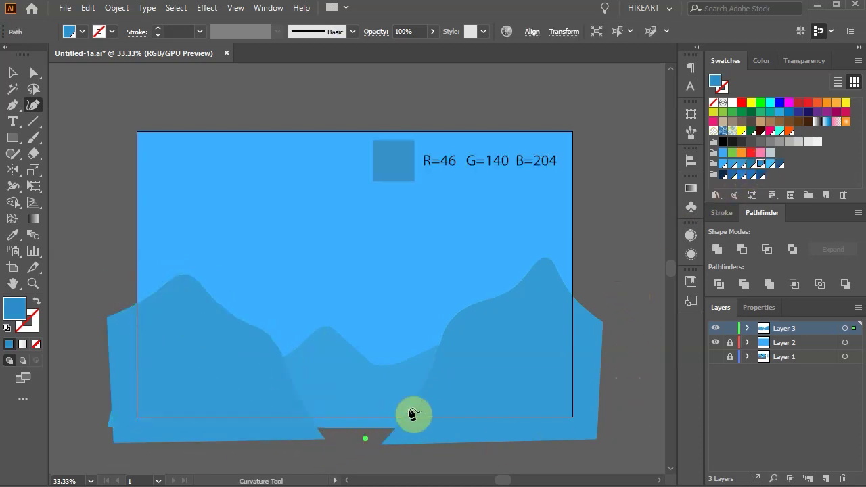
{"action": "left_click", "coordinate": [403, 404]}
{"action": "left_click", "coordinate": [472, 376]}
{"action": "left_click", "coordinate": [513, 353]}
{"action": "left_click", "coordinate": [542, 372]}
{"action": "left_click", "coordinate": [580, 375]}
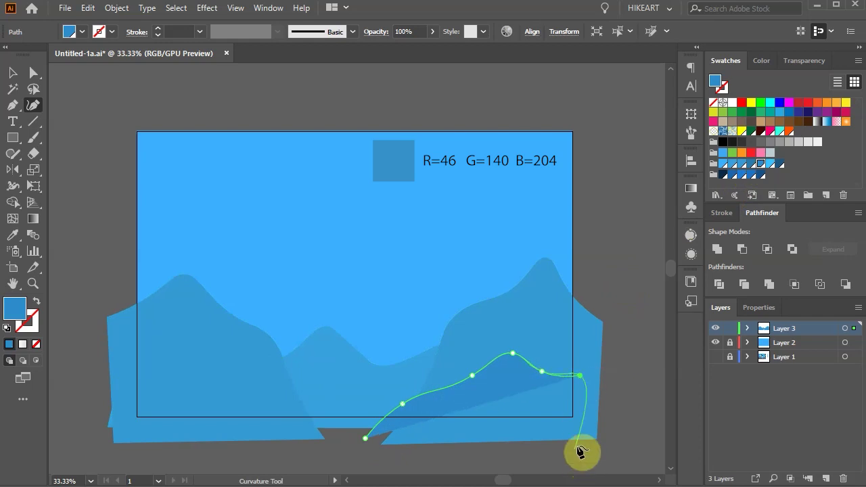
{"action": "left_click", "coordinate": [579, 434]}
{"action": "left_click", "coordinate": [365, 438]}
{"action": "left_click", "coordinate": [343, 442], "text": "ctrl"}
Draw a closed foreground hill in front of the left mountain with the Curvature tool, making its bottom outer point a corner.
{"action": "left_click", "coordinate": [347, 439]}
{"action": "left_click", "coordinate": [309, 400]}
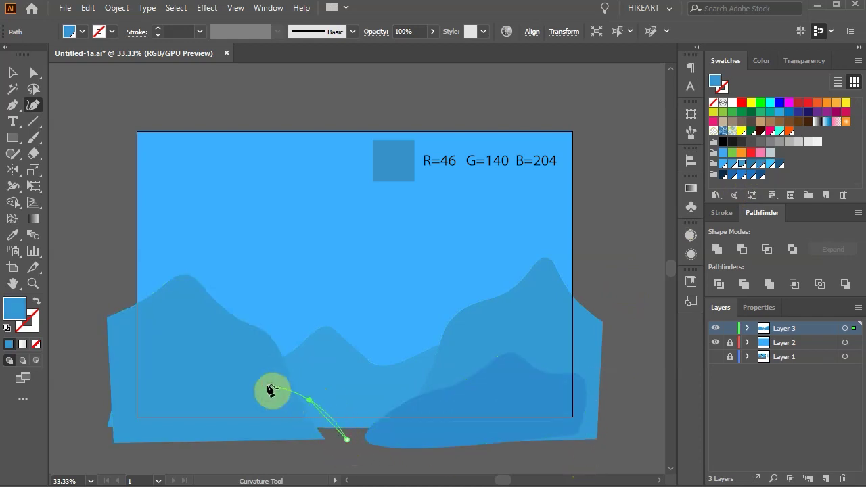
{"action": "left_click", "coordinate": [264, 382]}
{"action": "left_click", "coordinate": [217, 344]}
{"action": "left_click", "coordinate": [193, 356]}
{"action": "left_click", "coordinate": [166, 368]}
{"action": "left_click", "coordinate": [94, 387]}
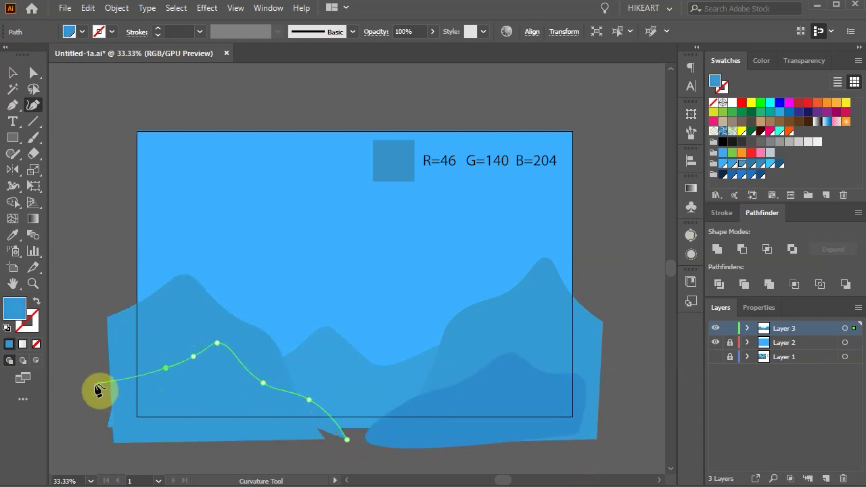
{"action": "left_click", "coordinate": [84, 438]}
{"action": "left_click", "coordinate": [345, 440]}
{"action": "double_click", "coordinate": [84, 438]}
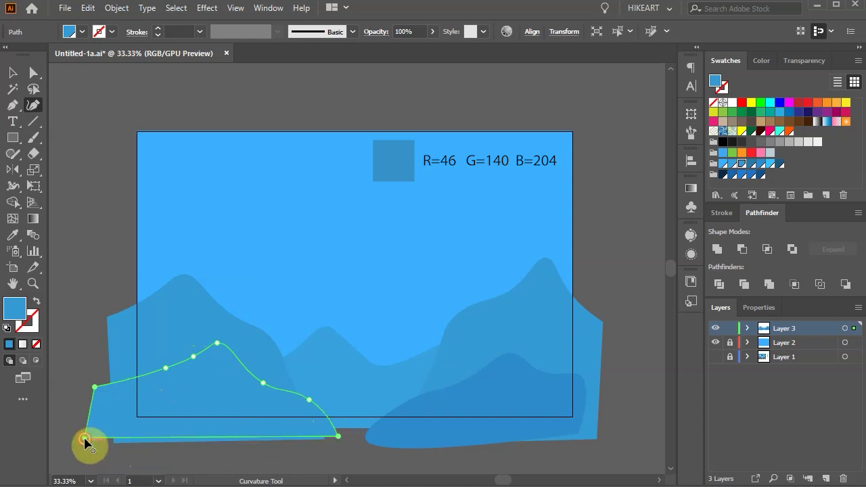
Expand Layer 3 and draw a straight-edged four-sided water shape between the foreground hills, extending below the artboard, filled R=59 G=193 B=254.
{"action": "left_click", "coordinate": [747, 328]}
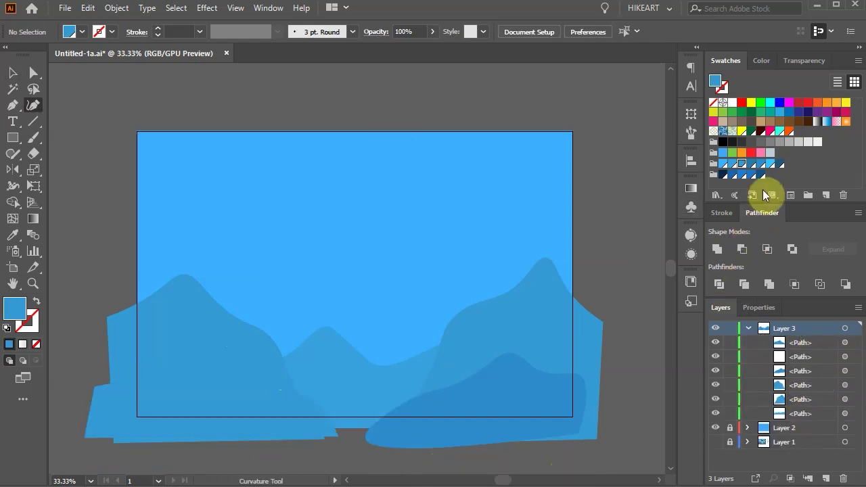
{"action": "left_click", "coordinate": [770, 164]}
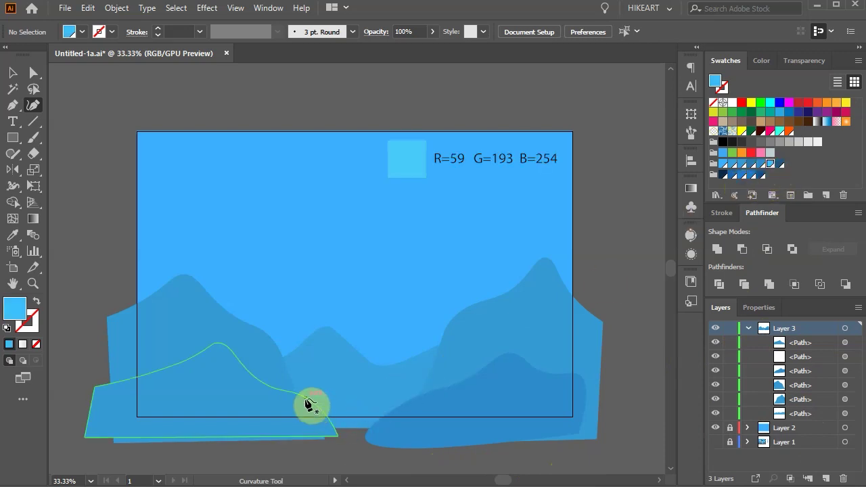
{"action": "left_click", "coordinate": [298, 403]}
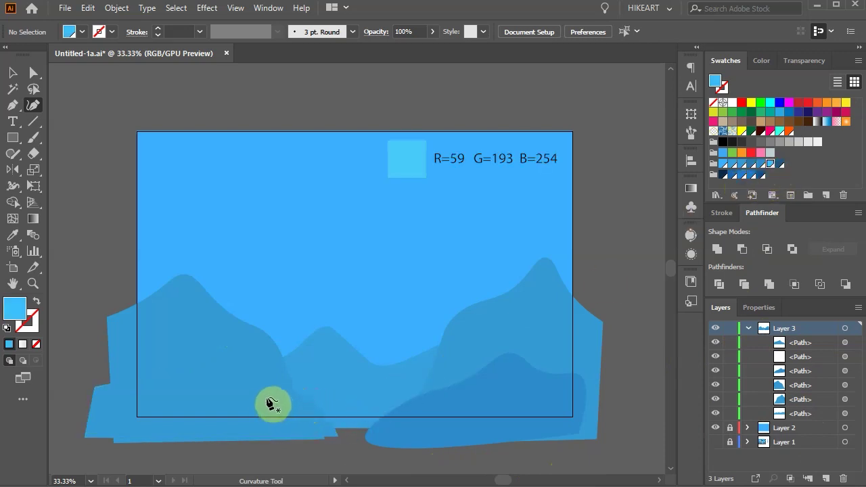
{"action": "left_click", "coordinate": [266, 390]}
{"action": "double_click", "coordinate": [452, 391]}
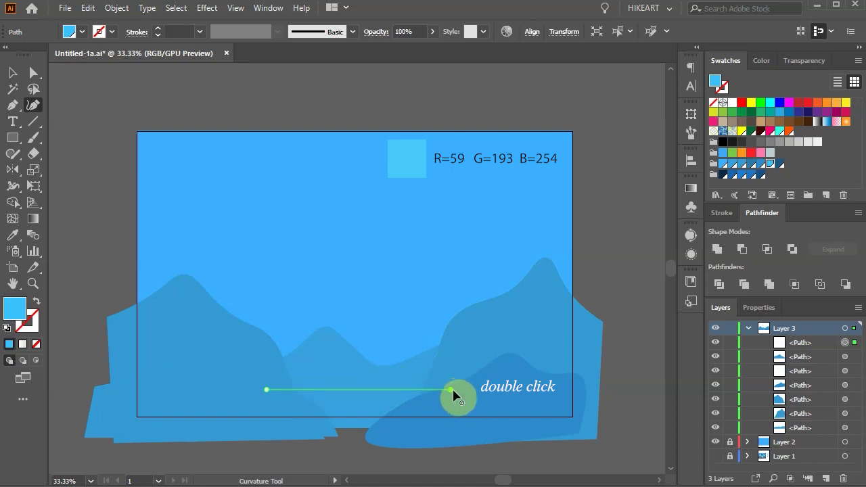
{"action": "double_click", "coordinate": [477, 454]}
{"action": "double_click", "coordinate": [255, 454]}
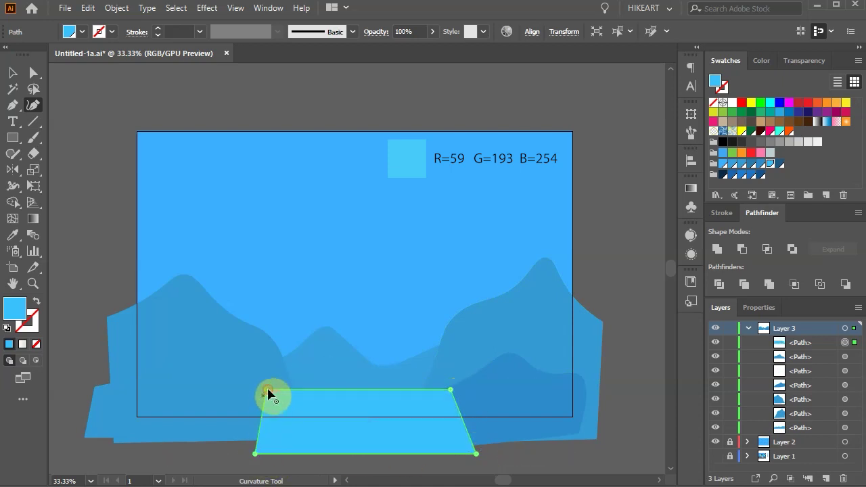
{"action": "left_click", "coordinate": [267, 391]}
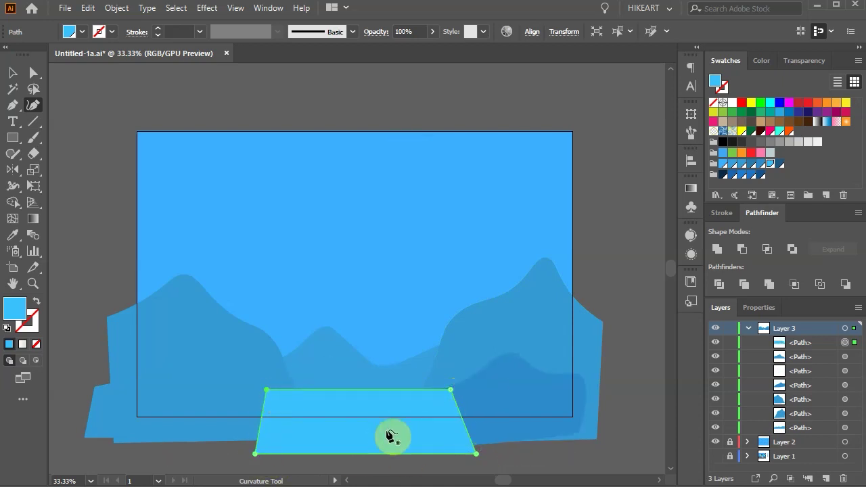
Send the water shape backward behind the foreground hills and both side mountains, and deselect it.
{"action": "key", "text": "ctrl+bracketleft"}
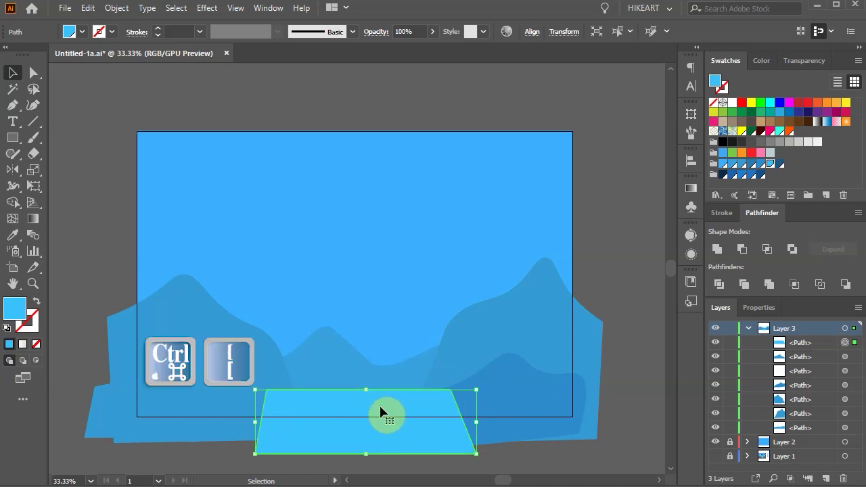
{"action": "key", "text": "ctrl+bracketleft"}
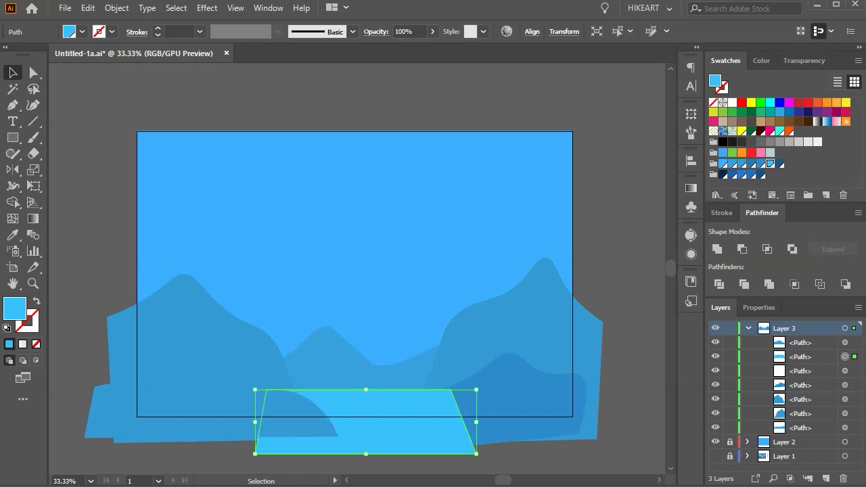
{"action": "key", "text": "ctrl+bracketleft"}
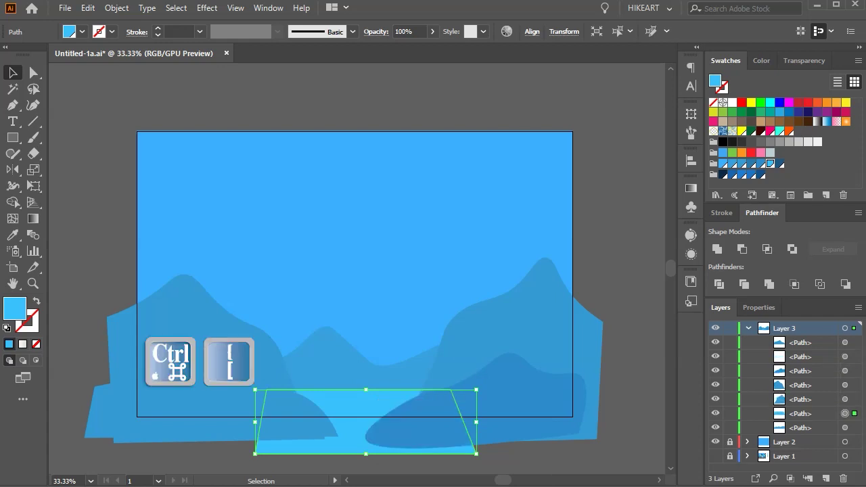
{"action": "left_click", "coordinate": [650, 424]}
Fill the left foreground hill with the same darker blue as the right foreground hill and deselect it.
{"action": "left_click", "coordinate": [248, 397]}
{"action": "left_click", "coordinate": [759, 164]}
{"action": "left_click", "coordinate": [754, 197]}
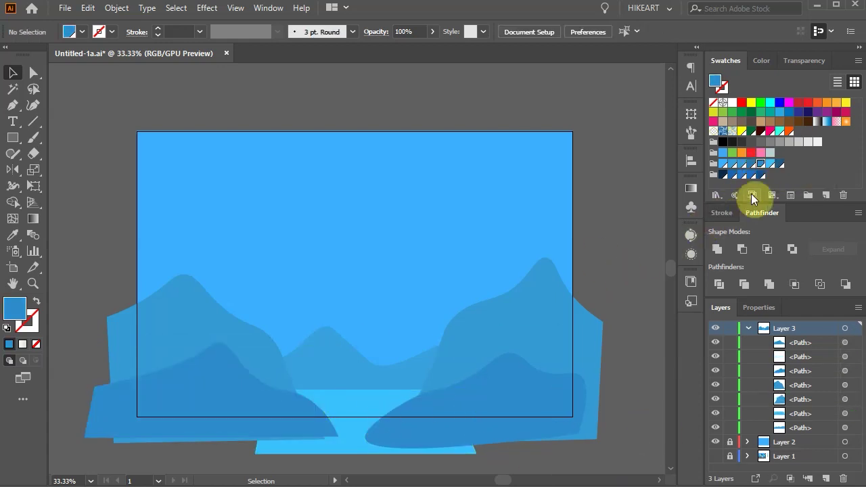
Draw a closed wavy ground strip across the artboard's lower edge with the Curvature tool, filled R=29 G=88 B=128, with straight outer and bottom edges.
{"action": "left_click", "coordinate": [778, 165]}
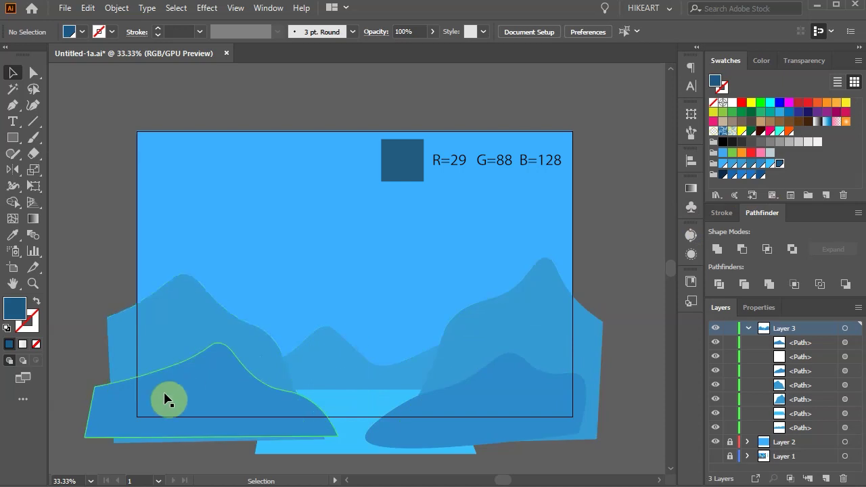
{"action": "key", "text": "shift+grave"}
{"action": "left_click", "coordinate": [70, 404]}
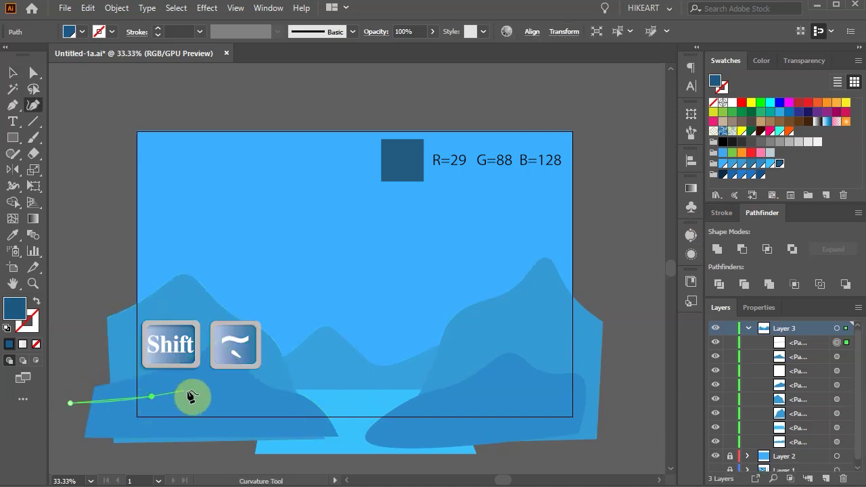
{"action": "left_click", "coordinate": [152, 397]}
{"action": "left_click", "coordinate": [186, 388]}
{"action": "left_click", "coordinate": [290, 406]}
{"action": "left_click", "coordinate": [423, 401]}
{"action": "left_click", "coordinate": [464, 393]}
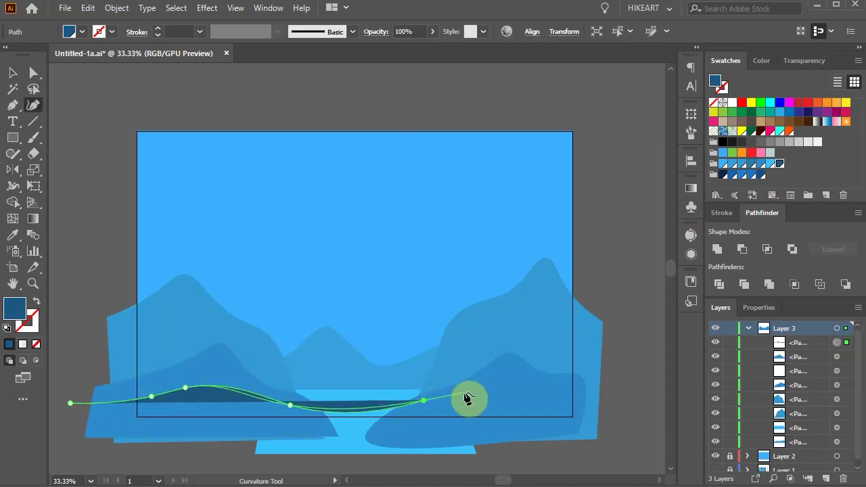
{"action": "left_click", "coordinate": [606, 409]}
{"action": "left_click", "coordinate": [606, 440]}
{"action": "left_click", "coordinate": [75, 446]}
{"action": "left_click", "coordinate": [70, 404]}
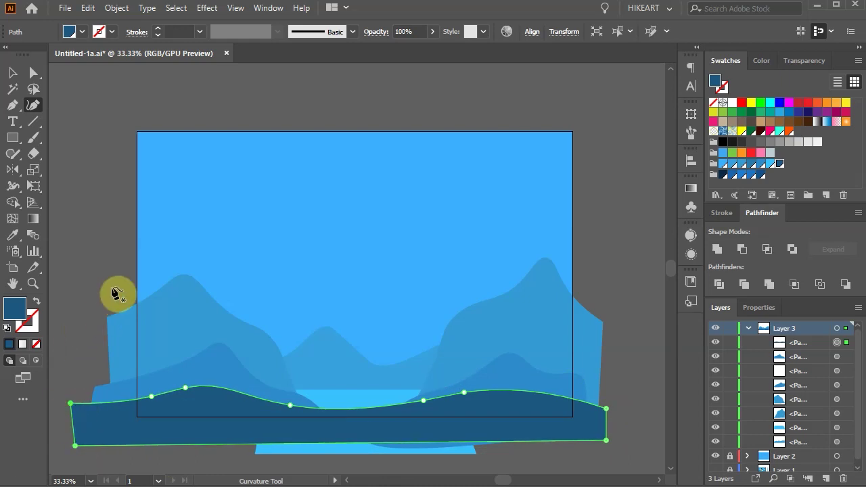
Move the left mountain lower and slightly outward, and nudge the right mountain outward.
{"action": "key", "text": "v"}
{"action": "left_click", "coordinate": [194, 332]}
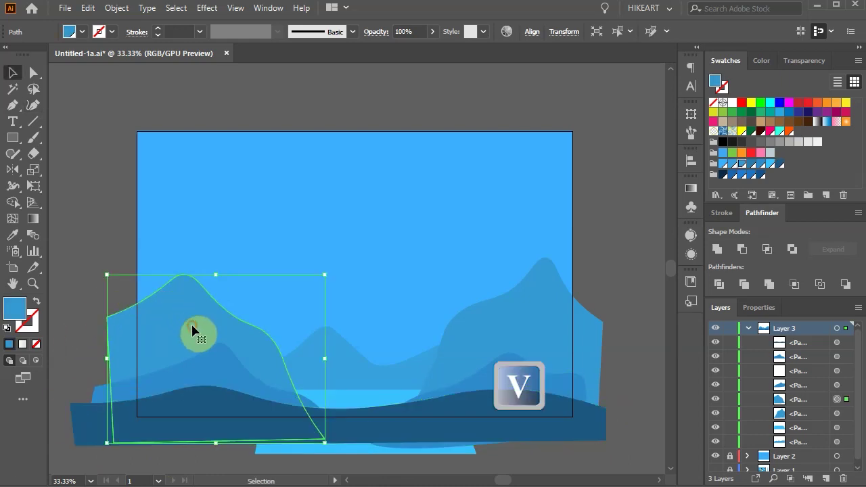
{"action": "left_click_drag", "start_coordinate": [194, 332], "coordinate": [185, 351]}
{"action": "mouse_move", "coordinate": [508, 343]}
{"action": "left_mouse_down"}
{"action": "mouse_move", "coordinate": [539, 350]}
{"action": "mouse_move", "coordinate": [542, 337]}
{"action": "left_mouse_up"}
Reshape the distant mountain range with the Curvature tool, lowering its central peak, the valley beside it and its right slope.
{"action": "left_click", "coordinate": [348, 367]}
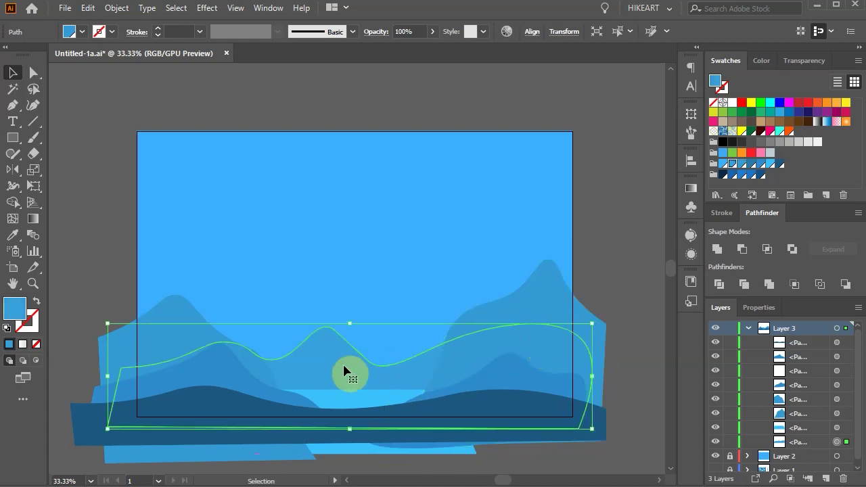
{"action": "key", "text": "shift+grave"}
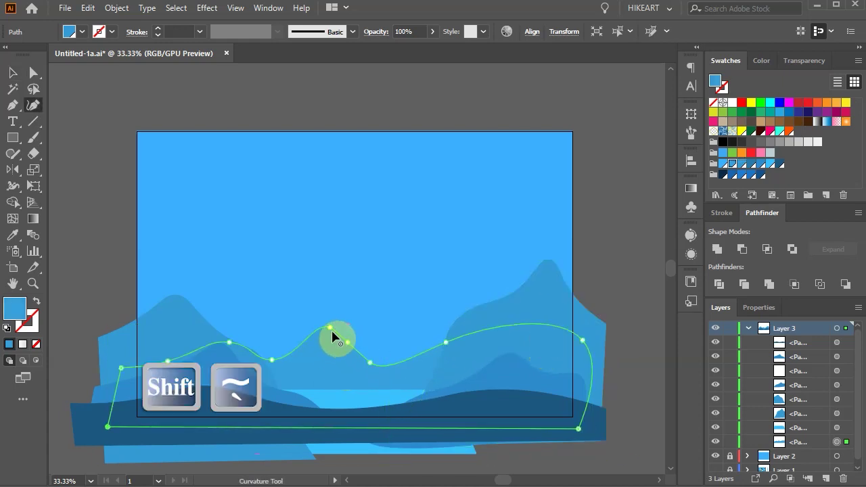
{"action": "left_click", "coordinate": [324, 345]}
{"action": "left_click_drag", "start_coordinate": [343, 347], "coordinate": [340, 355]}
{"action": "left_click_drag", "start_coordinate": [444, 343], "coordinate": [452, 364]}
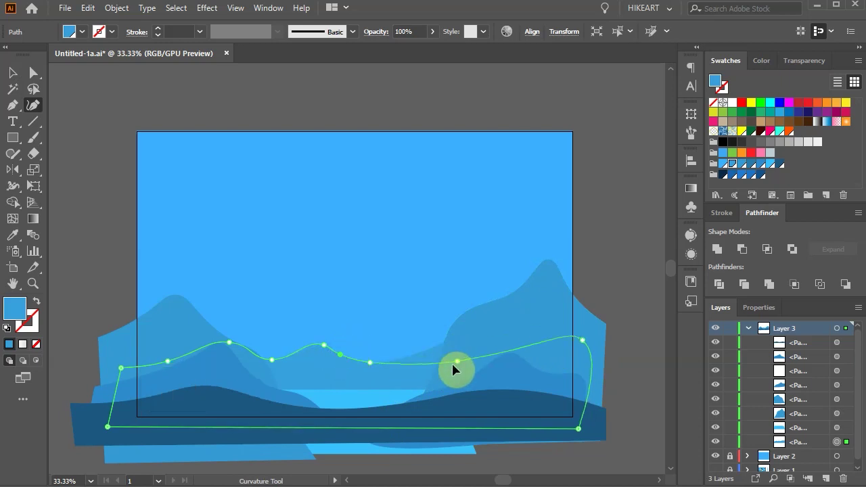
{"action": "left_click_drag", "start_coordinate": [370, 363], "coordinate": [370, 374]}
Reshape the right mountain into a smoother single peak by moving its slope and peak points and deleting an extra point.
{"action": "left_click", "coordinate": [467, 323], "text": "ctrl"}
{"action": "left_click_drag", "start_coordinate": [465, 313], "coordinate": [477, 340]}
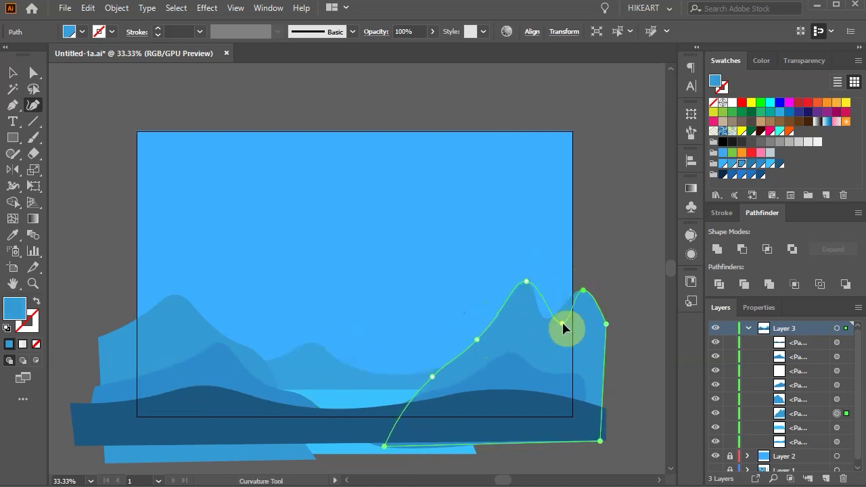
{"action": "key", "text": "Delete"}
{"action": "left_click_drag", "start_coordinate": [583, 290], "coordinate": [577, 308]}
{"action": "left_click_drag", "start_coordinate": [526, 281], "coordinate": [532, 296]}
{"action": "left_click_drag", "start_coordinate": [575, 310], "coordinate": [579, 331]}
{"action": "left_click_drag", "start_coordinate": [477, 339], "coordinate": [521, 344]}
Reshape the right foreground hill by moving its peak outward and adjusting the points on both slopes.
{"action": "left_click", "coordinate": [467, 379], "text": "ctrl"}
{"action": "left_click_drag", "start_coordinate": [542, 371], "coordinate": [572, 388]}
{"action": "left_click_drag", "start_coordinate": [467, 375], "coordinate": [451, 404]}
{"action": "left_click_drag", "start_coordinate": [522, 344], "coordinate": [537, 346]}
{"action": "left_click_drag", "start_coordinate": [573, 389], "coordinate": [596, 377]}
{"action": "left_click_drag", "start_coordinate": [450, 404], "coordinate": [480, 376]}
Reshape the left foreground hill by pulling its outer slope down below the ground strip, and deselect it.
{"action": "left_click", "coordinate": [223, 379], "text": "ctrl"}
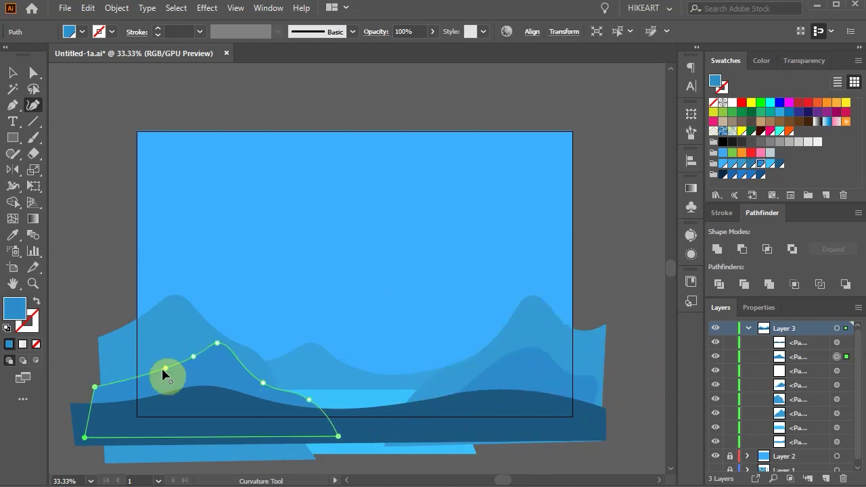
{"action": "left_click_drag", "start_coordinate": [164, 372], "coordinate": [121, 410]}
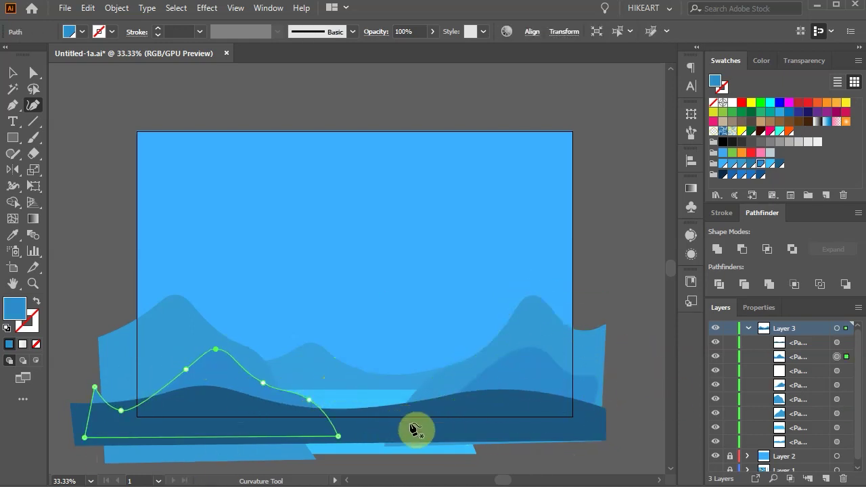
{"action": "key", "text": "ctrl"}
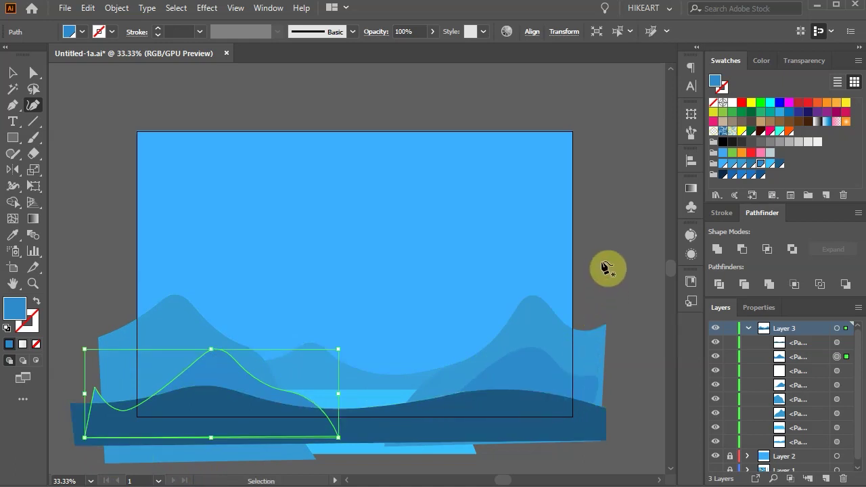
{"action": "left_click", "coordinate": [607, 269], "text": "ctrl"}
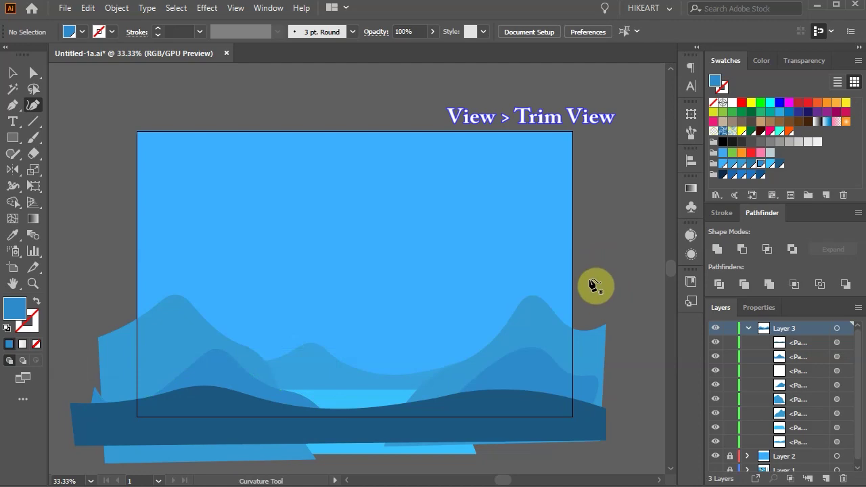
Turn on Trim View to preview the artwork cropped to the artboard, with nothing selected.
{"action": "key", "text": "ctrl+a"}
{"action": "left_click", "coordinate": [236, 8]}
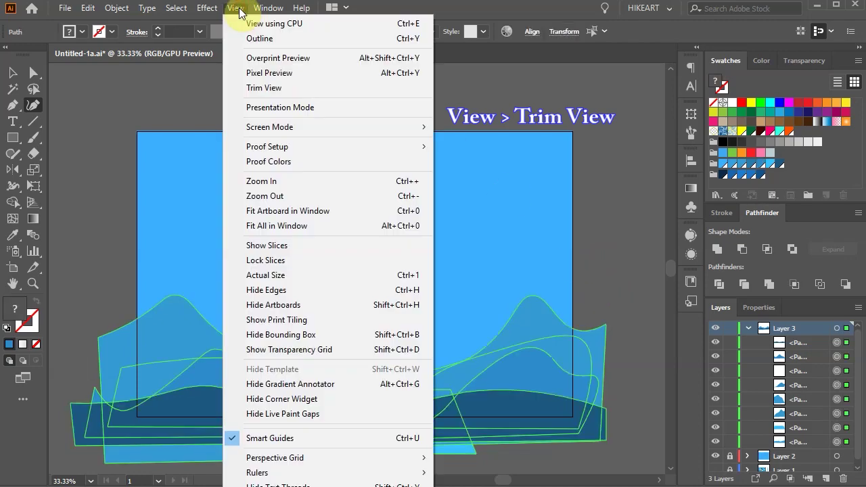
{"action": "left_click", "coordinate": [270, 87]}
{"action": "key", "text": "v"}
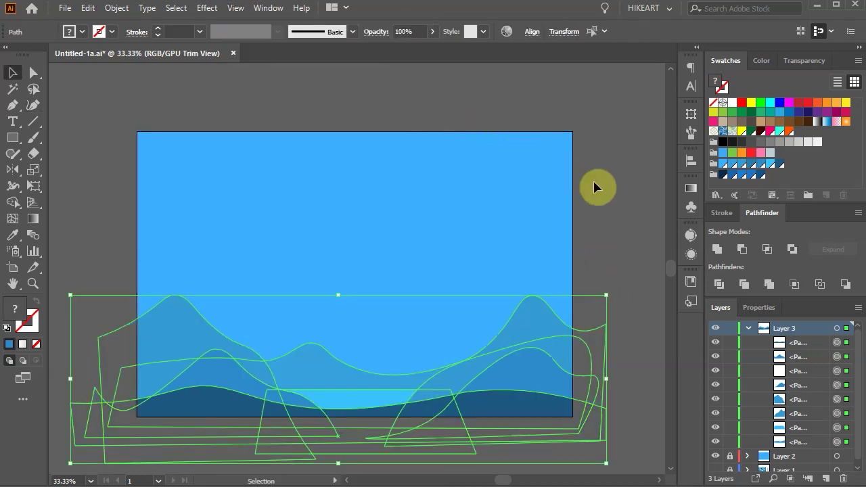
{"action": "left_click", "coordinate": [626, 197]}
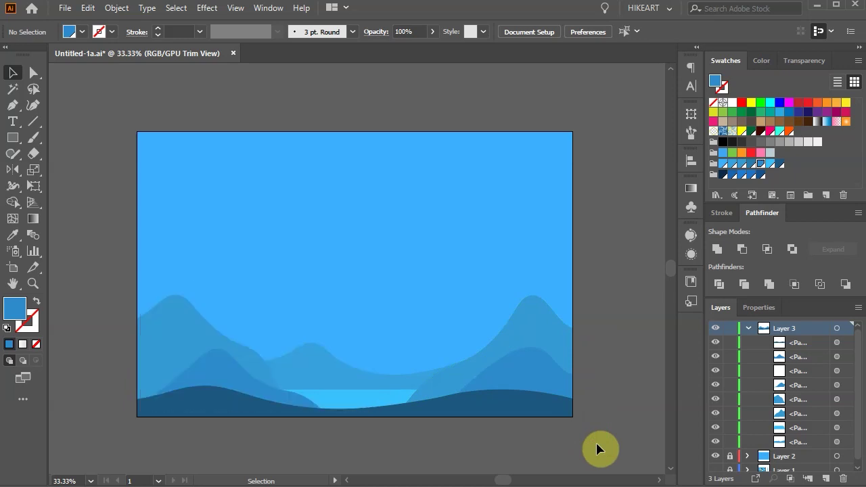
Refine the distant mountain range with the Curvature tool, raising its central peak and lowering the slope toward the right mountain, and deselect it.
{"action": "left_click", "coordinate": [552, 368]}
{"action": "key", "text": "shift+grave"}
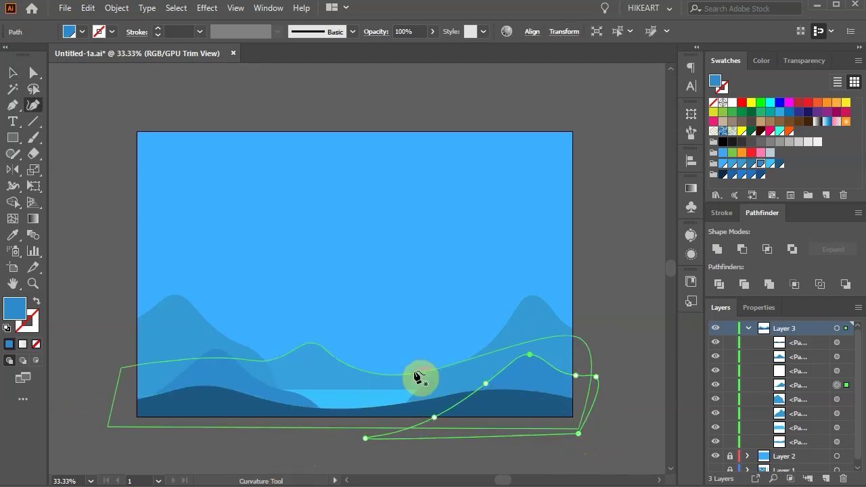
{"action": "left_click", "coordinate": [415, 373]}
{"action": "left_click", "coordinate": [462, 370]}
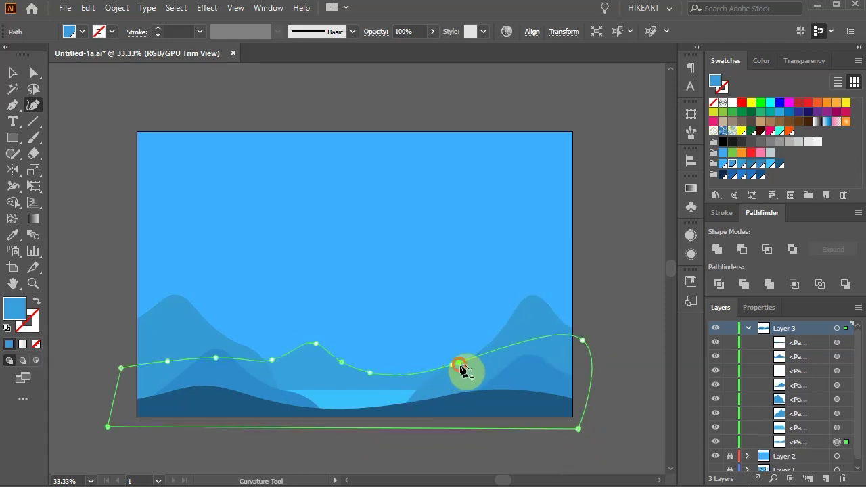
{"action": "left_click_drag", "start_coordinate": [464, 367], "coordinate": [449, 379]}
{"action": "left_click_drag", "start_coordinate": [316, 343], "coordinate": [310, 334]}
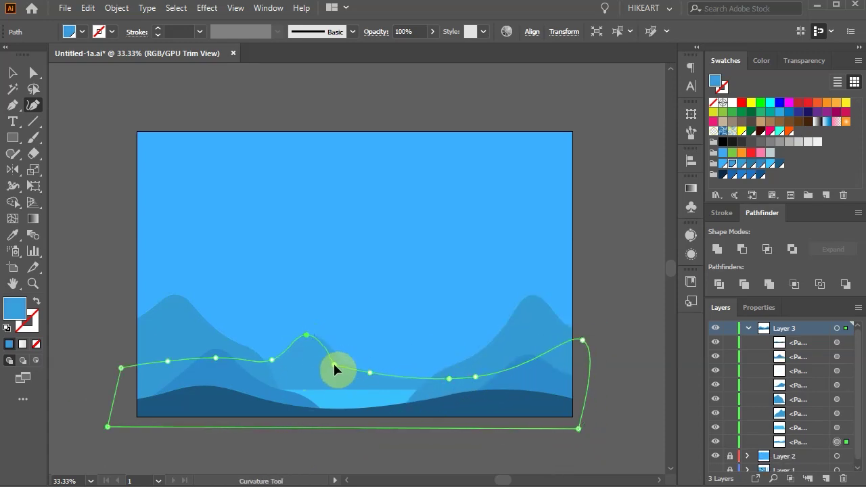
{"action": "left_click", "coordinate": [633, 384], "text": "ctrl"}
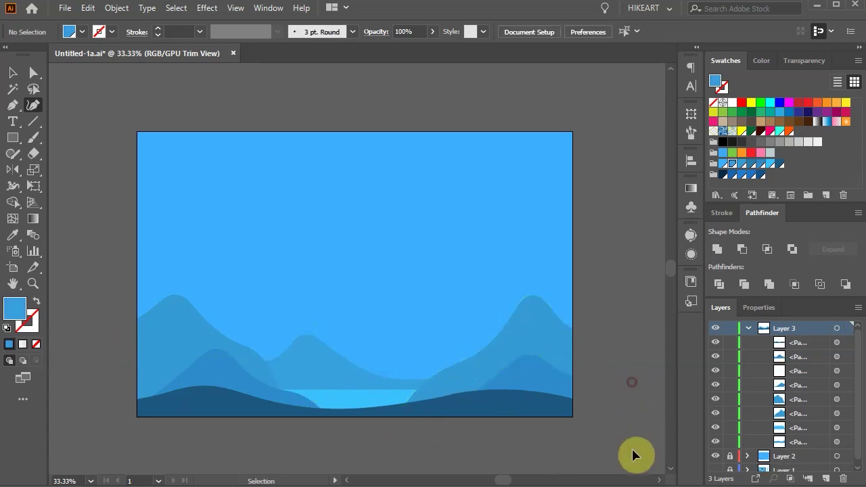
Turn off Trim View to show the artwork beyond the artboard around the right mountain.
{"action": "left_click", "coordinate": [236, 8]}
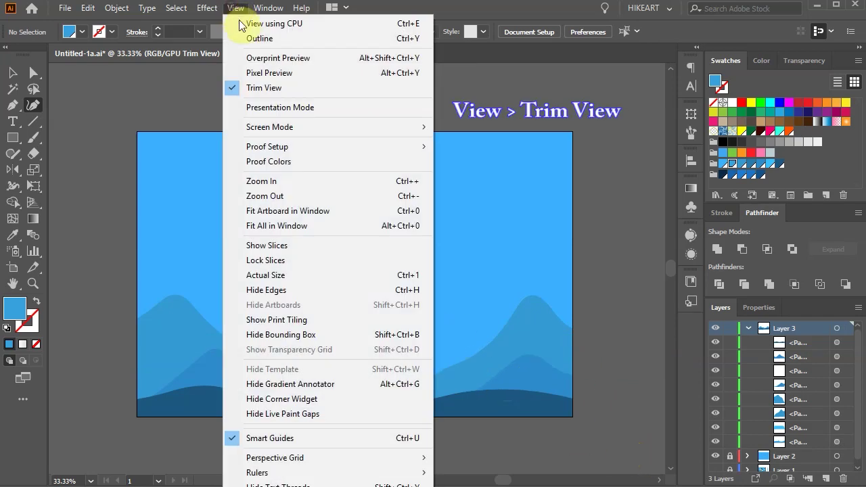
{"action": "left_click", "coordinate": [231, 88]}
{"action": "key", "text": "space"}
{"action": "left_click_drag", "start_coordinate": [451, 293], "coordinate": [347, 246]}
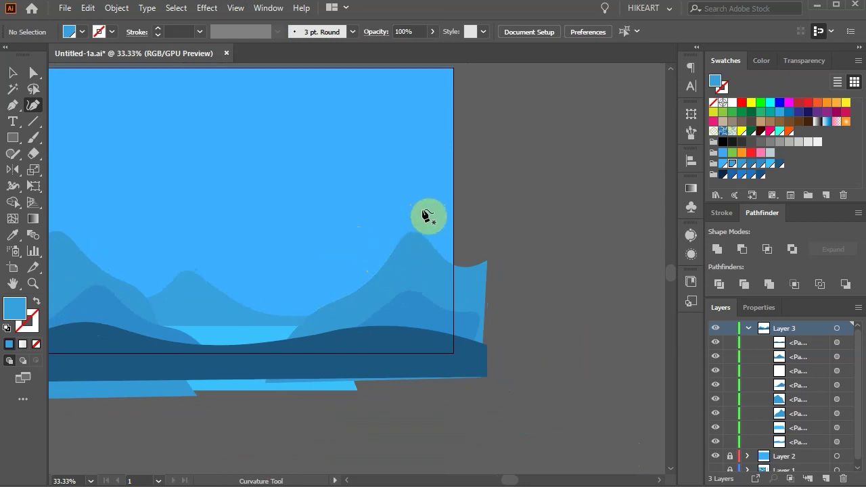
Draw a closed shadow shape over the right mountain's outer side with the Curvature tool, with straight outer edges, and fill it with a darker blue swatch.
{"action": "key", "text": "shift+grave"}
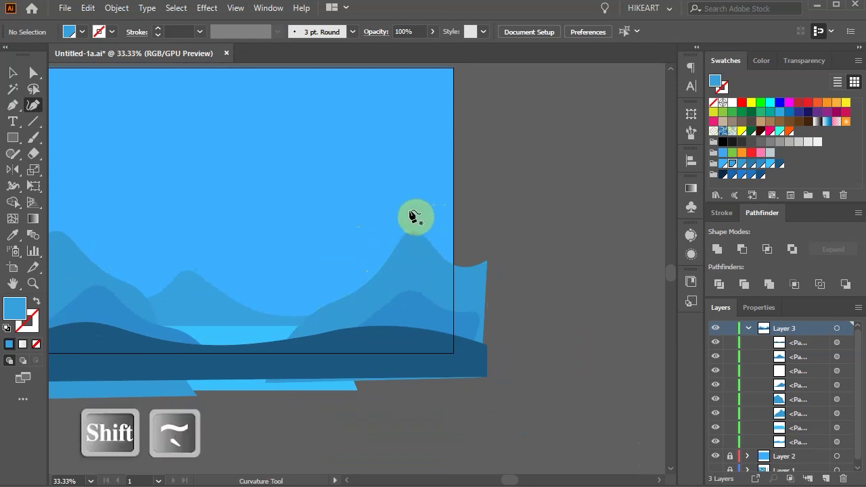
{"action": "left_click", "coordinate": [406, 209]}
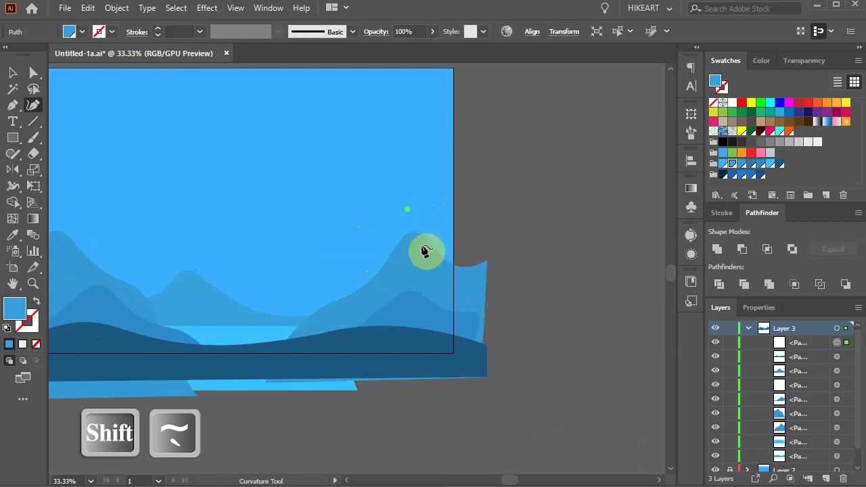
{"action": "left_click", "coordinate": [430, 280]}
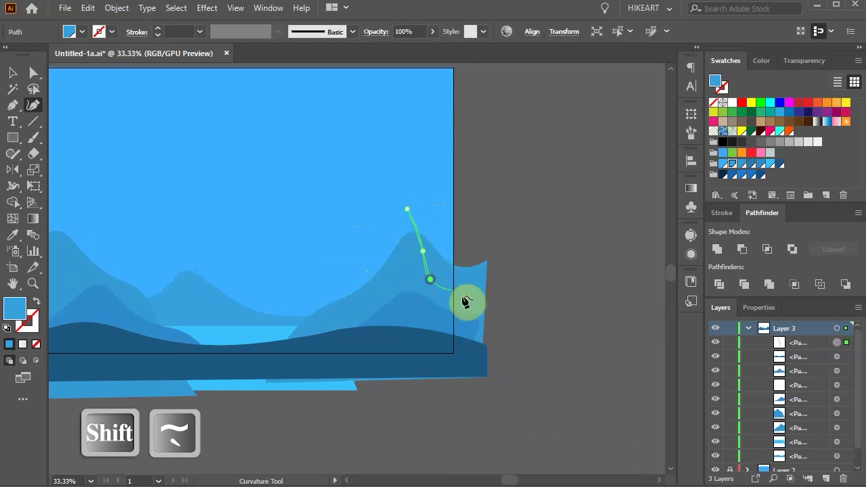
{"action": "left_click", "coordinate": [508, 321]}
{"action": "left_click", "coordinate": [498, 241]}
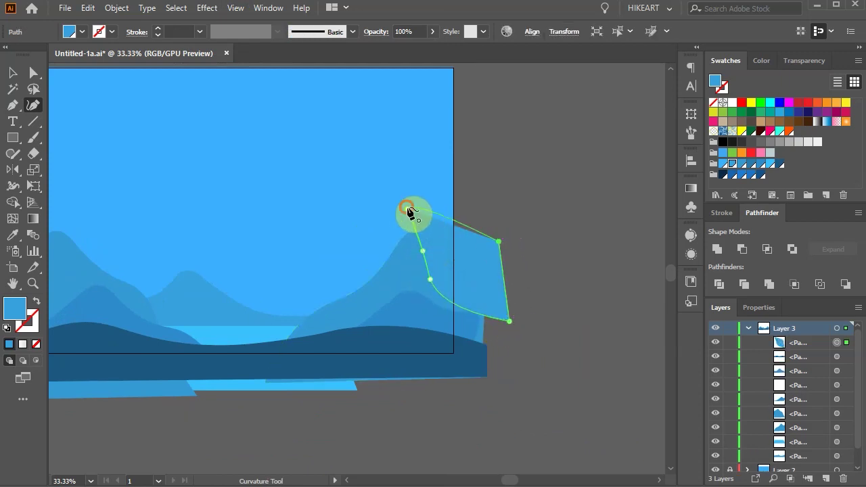
{"action": "left_click", "coordinate": [407, 209]}
{"action": "left_click", "coordinate": [749, 164]}
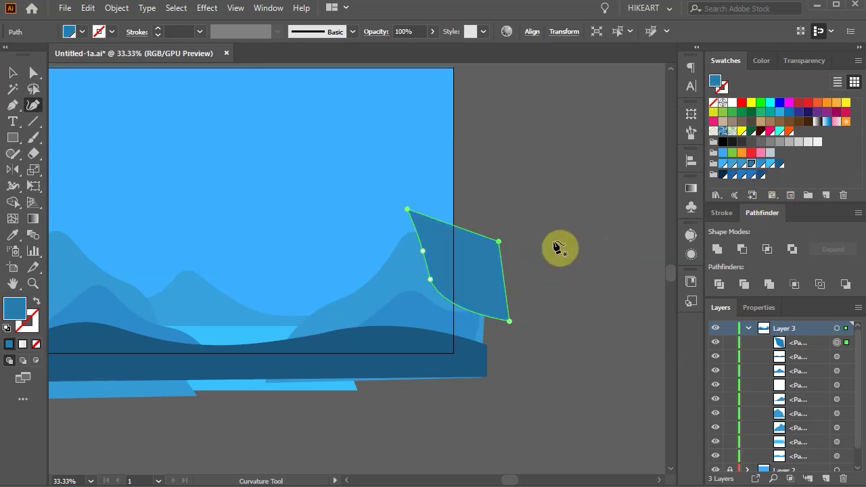
Trim the dark shadow to the right mountain's outline with Shape Builder, removing the part outside the mountain, and deselect.
{"action": "key", "text": "v"}
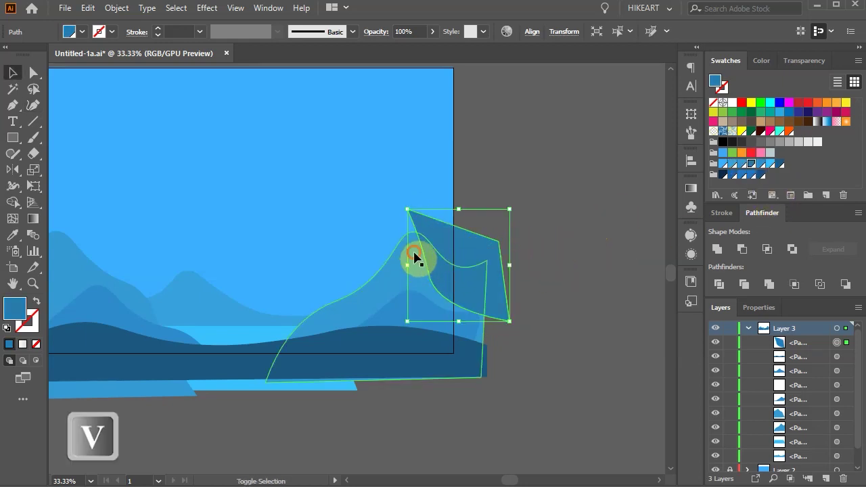
{"action": "left_click", "coordinate": [414, 257], "text": "shift"}
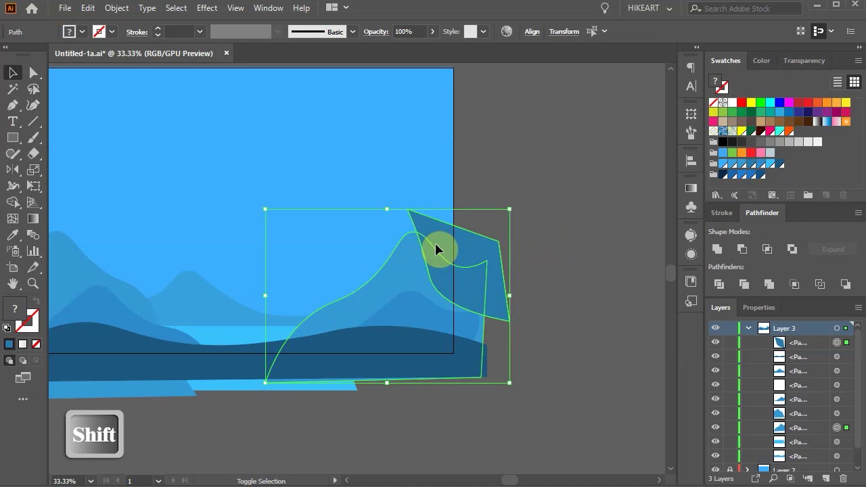
{"action": "key", "text": "shift+m"}
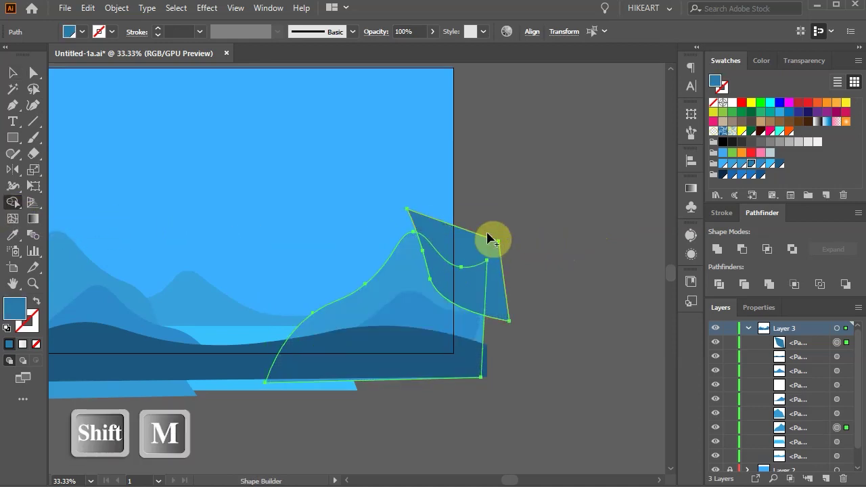
{"action": "key", "text": "alt"}
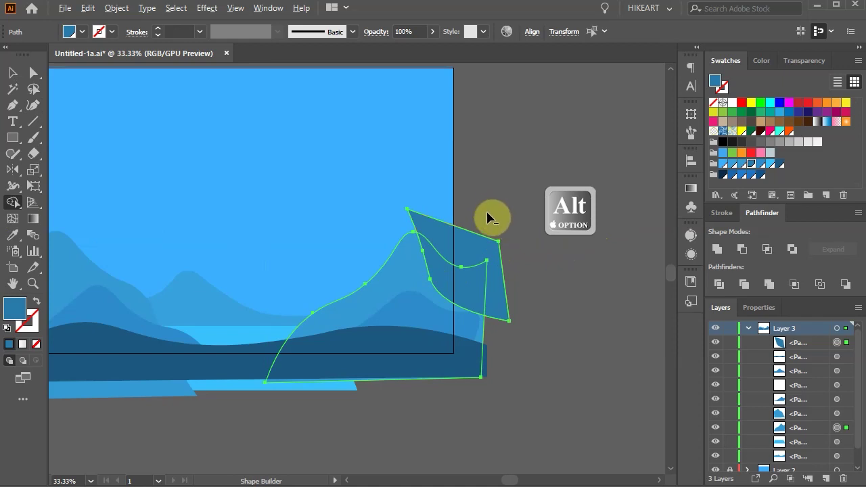
{"action": "left_click", "coordinate": [470, 250], "text": "alt"}
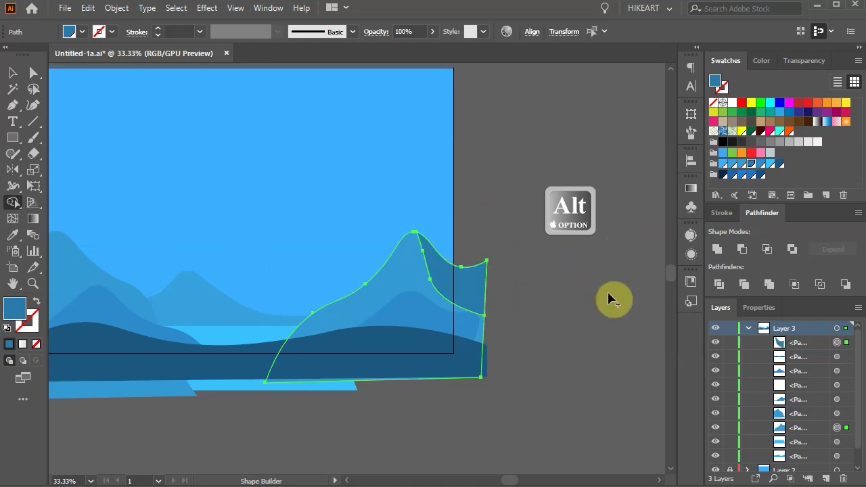
{"action": "key", "text": "v"}
{"action": "left_click", "coordinate": [563, 302]}
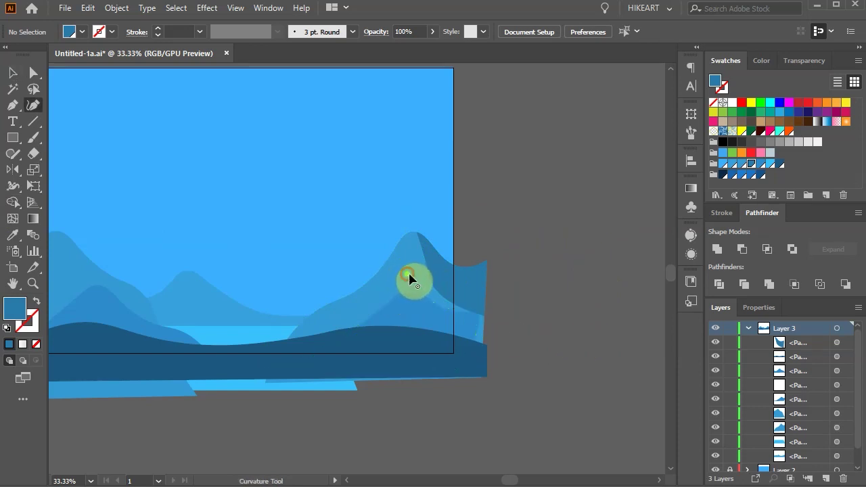
Draw a closed shadow shape over the outer side of the smaller right hill with the Curvature tool and trim it to the hill.
{"action": "left_click", "coordinate": [407, 273]}
{"action": "left_click", "coordinate": [413, 304]}
{"action": "left_click", "coordinate": [512, 405]}
{"action": "left_click", "coordinate": [521, 316]}
{"action": "left_click", "coordinate": [407, 274]}
{"action": "key", "text": "v"}
{"action": "left_click", "coordinate": [410, 315], "text": "shift"}
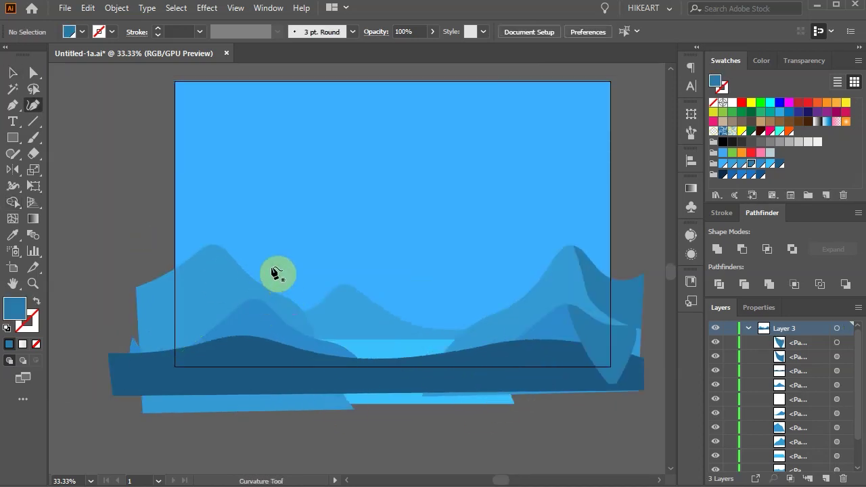
Draw a closed shadow shape over the outer side of the smaller left hill with the Curvature tool.
{"action": "left_click", "coordinate": [270, 266]}
{"action": "left_click", "coordinate": [253, 308]}
{"action": "left_click", "coordinate": [254, 319]}
{"action": "left_click", "coordinate": [136, 379]}
{"action": "left_click", "coordinate": [128, 308]}
{"action": "left_click", "coordinate": [270, 266]}
Trim the new shadow to the smaller left hill's outline with Shape Builder and deselect.
{"action": "left_click", "coordinate": [264, 329], "text": "ctrl+shift"}
{"action": "key", "text": "shift+m"}
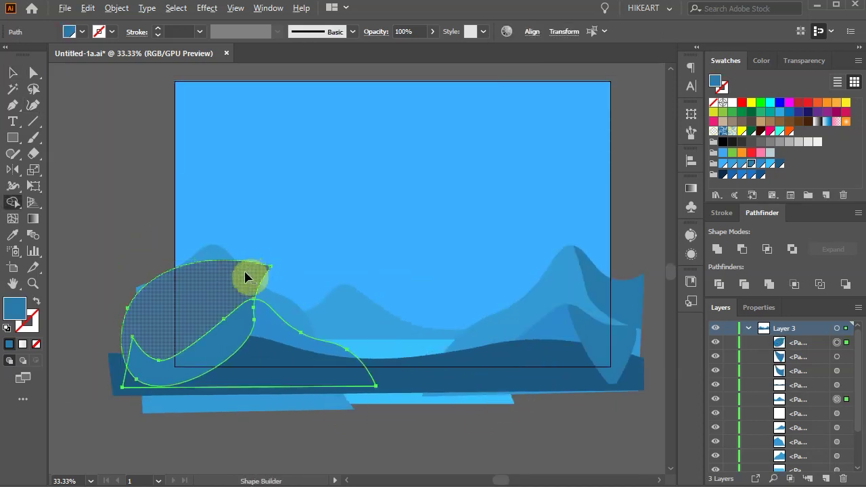
{"action": "left_click", "coordinate": [245, 278], "text": "alt"}
{"action": "key", "text": "ctrl+shift+a"}
Draw a closed shape over the large left mountain's outer side with the Curvature tool, using the mountain's own fill colour.
{"action": "left_click", "coordinate": [196, 284], "text": "ctrl"}
{"action": "left_click", "coordinate": [140, 203], "text": "ctrl"}
{"action": "key", "text": "shift+grave"}
{"action": "left_click", "coordinate": [226, 215]}
{"action": "left_click", "coordinate": [209, 252]}
{"action": "left_click", "coordinate": [209, 269]}
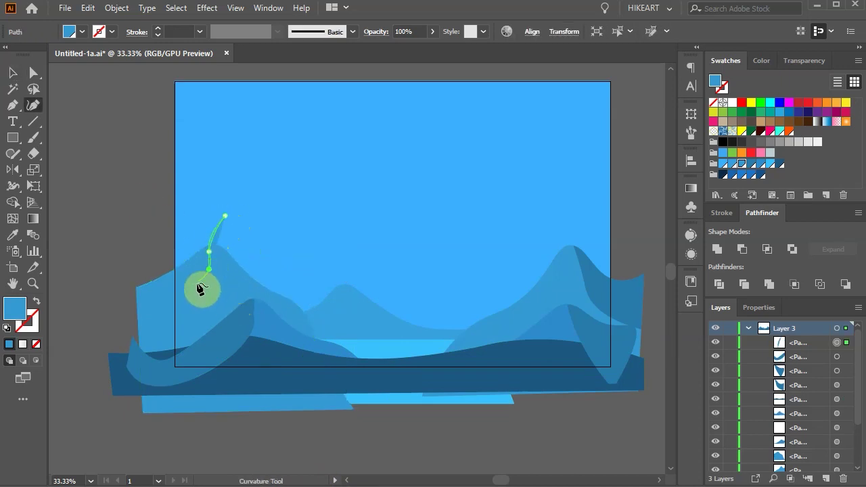
{"action": "left_click", "coordinate": [143, 334]}
{"action": "left_click", "coordinate": [129, 246]}
{"action": "left_click", "coordinate": [225, 216]}
Cut away the part of the new shape outside the large left mountain with Shape Builder and deselect.
{"action": "left_click", "coordinate": [236, 281], "text": "ctrl+shift"}
{"action": "key", "text": "shift+m"}
{"action": "left_click", "coordinate": [184, 237], "text": "alt"}
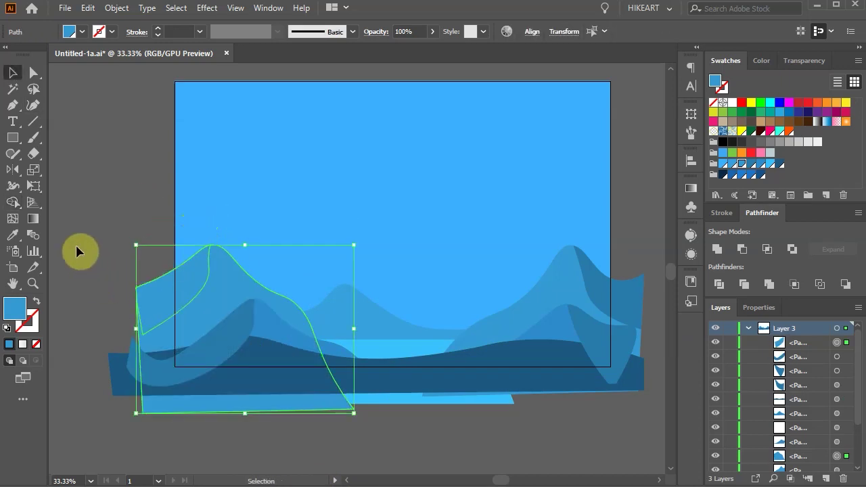
{"action": "left_click", "coordinate": [76, 252]}
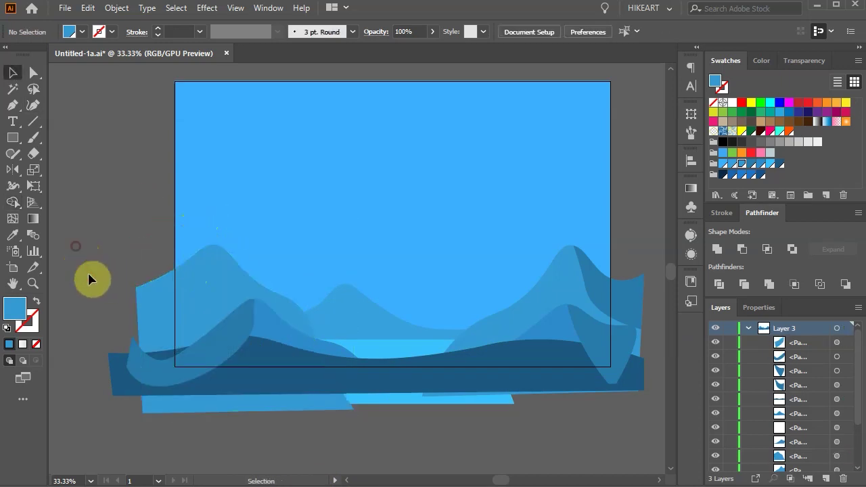
Fill the large left mountain's shadow with the dark blue swatch used for the foreground hill, set its tint to 89%, and deselect.
{"action": "left_click", "coordinate": [184, 296]}
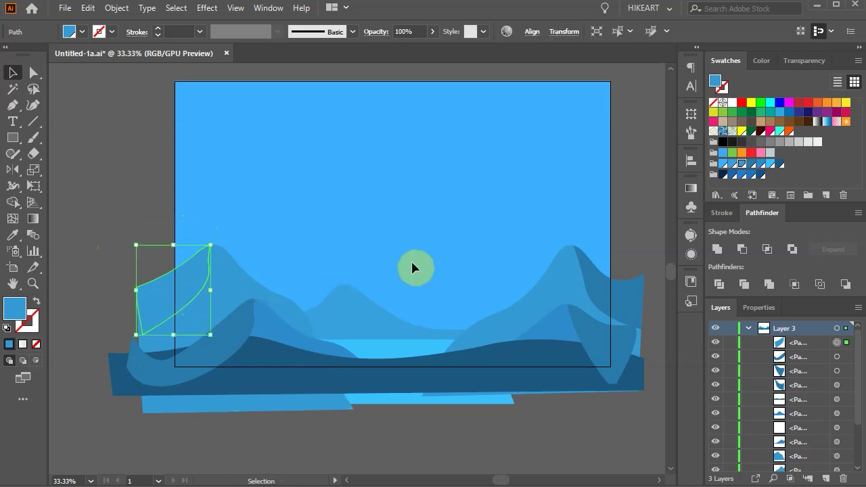
{"action": "left_click", "coordinate": [780, 163]}
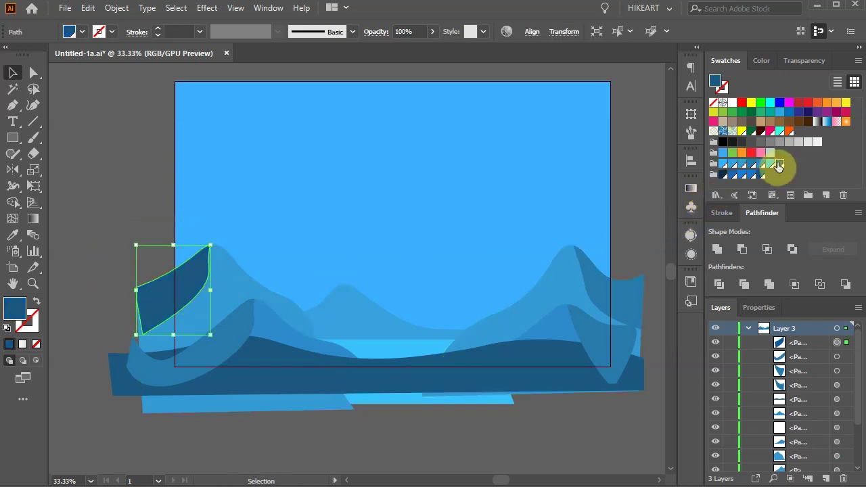
{"action": "left_click", "coordinate": [765, 61]}
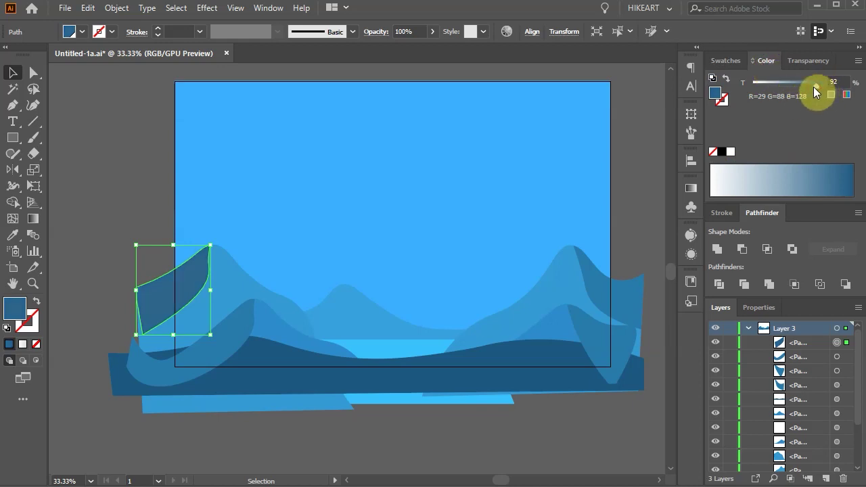
{"action": "left_click", "coordinate": [119, 169]}
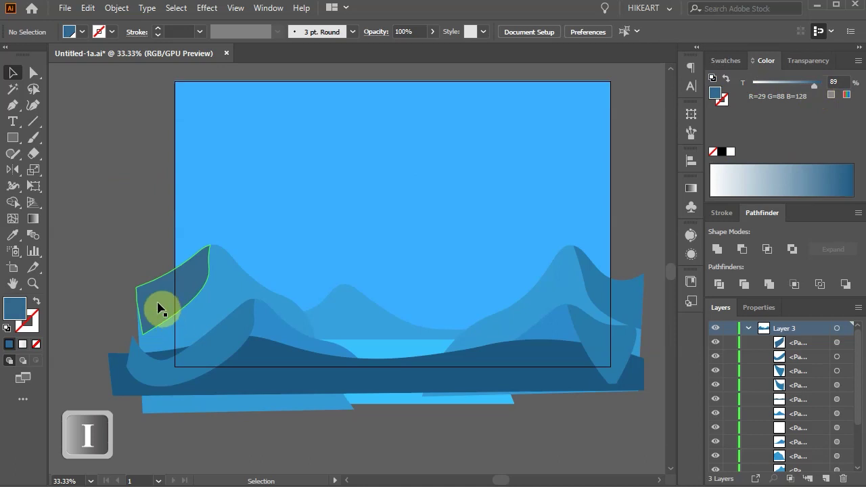
Apply the left mountain shadow's fill to the other three shadow shapes with the Eyedropper tool.
{"action": "key", "text": "i"}
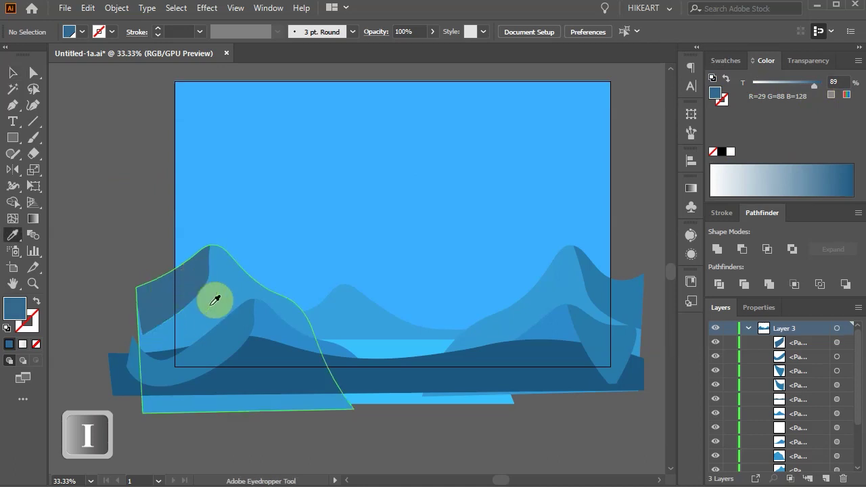
{"action": "left_click", "coordinate": [232, 319], "text": "alt"}
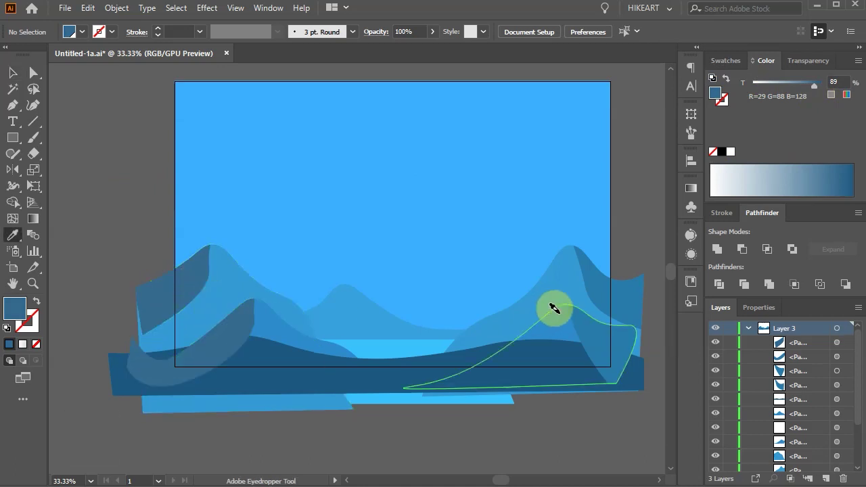
{"action": "left_click", "coordinate": [589, 270], "text": "alt"}
{"action": "left_click", "coordinate": [585, 329], "text": "alt"}
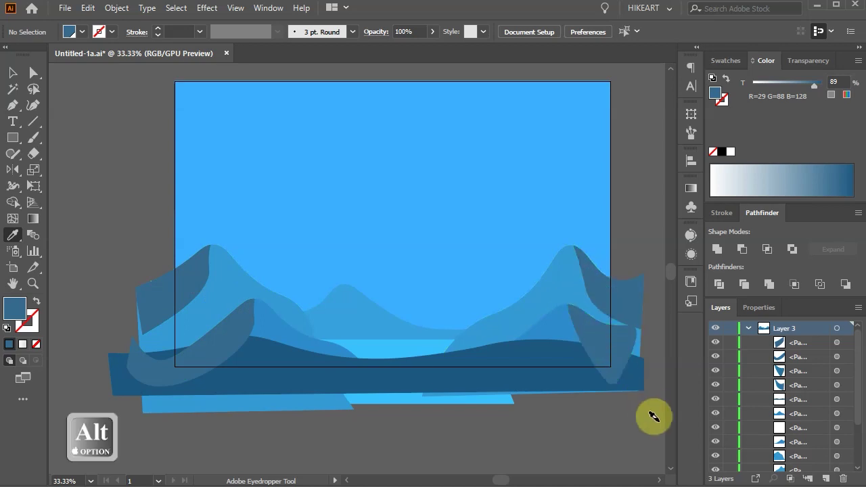
Move the dark foreground hill to the top of Layer 3, deselect it, and turn on Trim View.
{"action": "key", "text": "v"}
{"action": "left_click", "coordinate": [546, 386]}
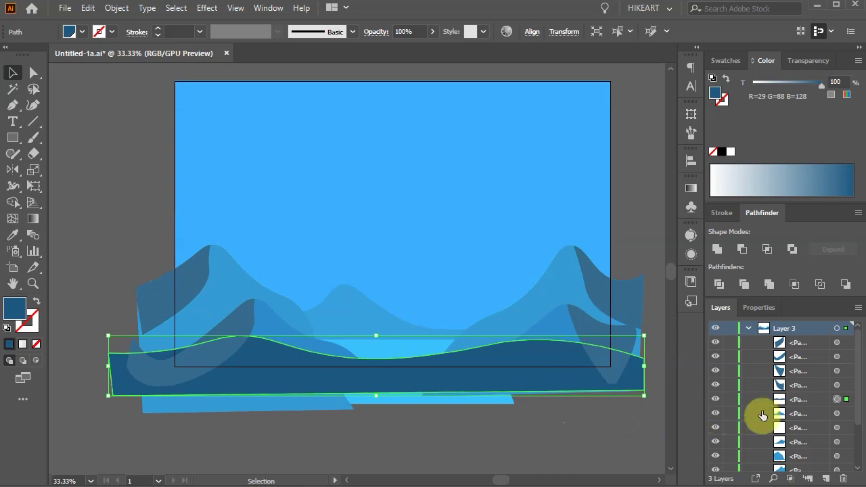
{"action": "left_click_drag", "start_coordinate": [812, 399], "coordinate": [816, 340]}
{"action": "left_click", "coordinate": [625, 448]}
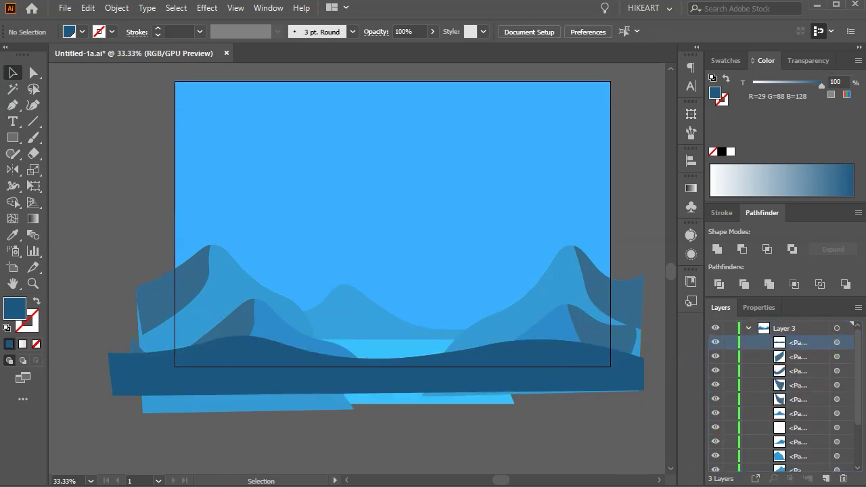
{"action": "left_click", "coordinate": [236, 7]}
{"action": "left_click", "coordinate": [271, 85]}
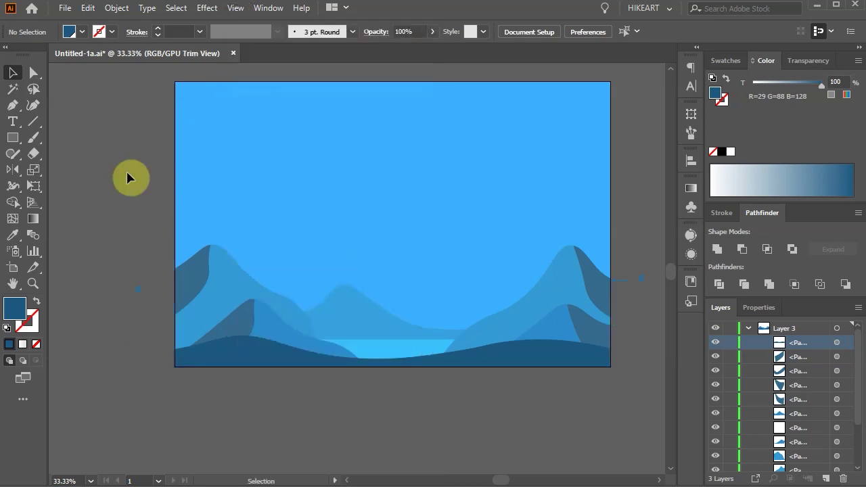
Apply the White, Black linear gradient to the water shape and change its black stop to light blue (R=59 G=193 B=254).
{"action": "left_click", "coordinate": [401, 353]}
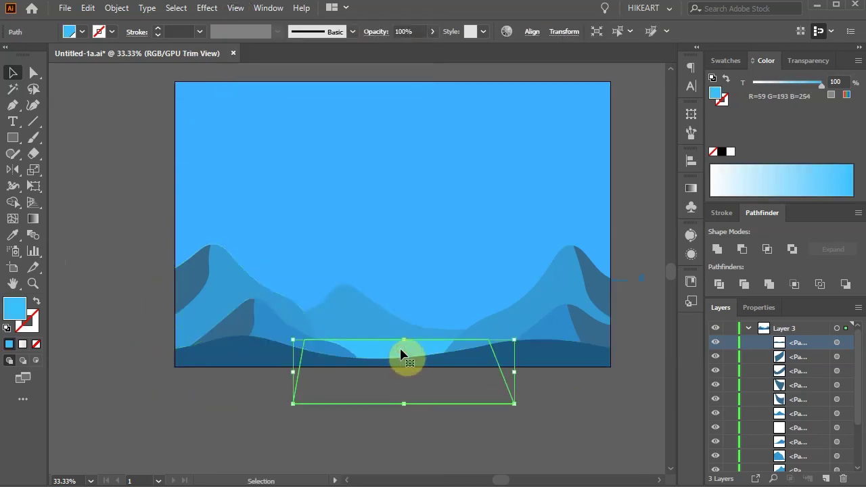
{"action": "left_click", "coordinate": [691, 184]}
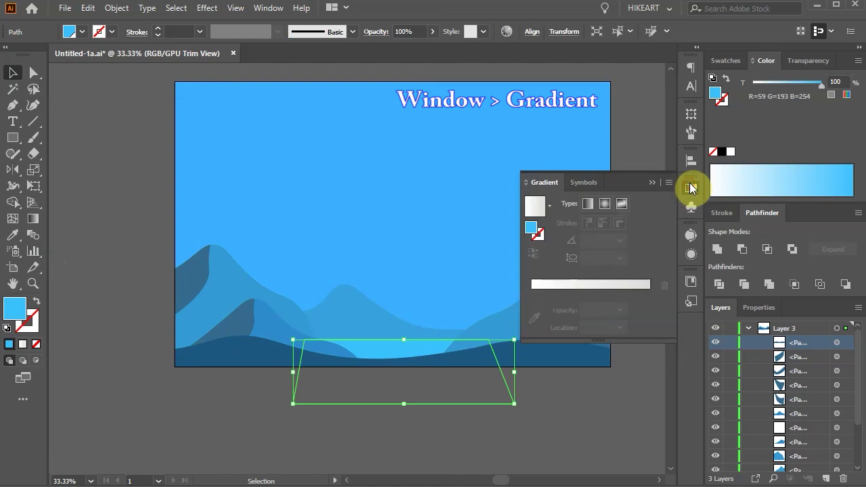
{"action": "left_click", "coordinate": [544, 209]}
{"action": "scroll", "coordinate": [546, 239], "scroll_direction": "up", "scroll_amount": 2}
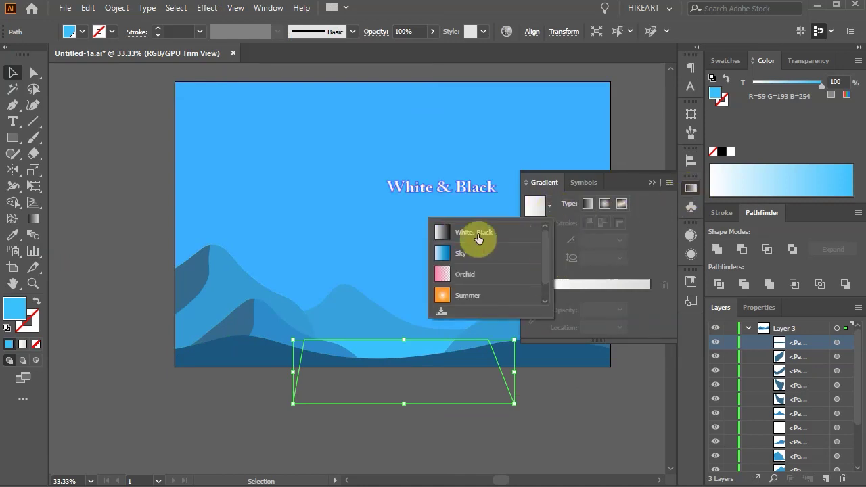
{"action": "left_click", "coordinate": [478, 238]}
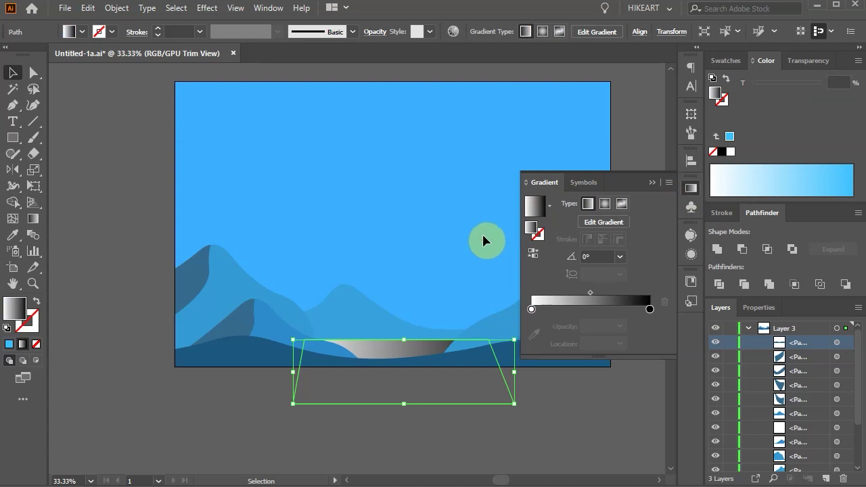
{"action": "left_click", "coordinate": [651, 310]}
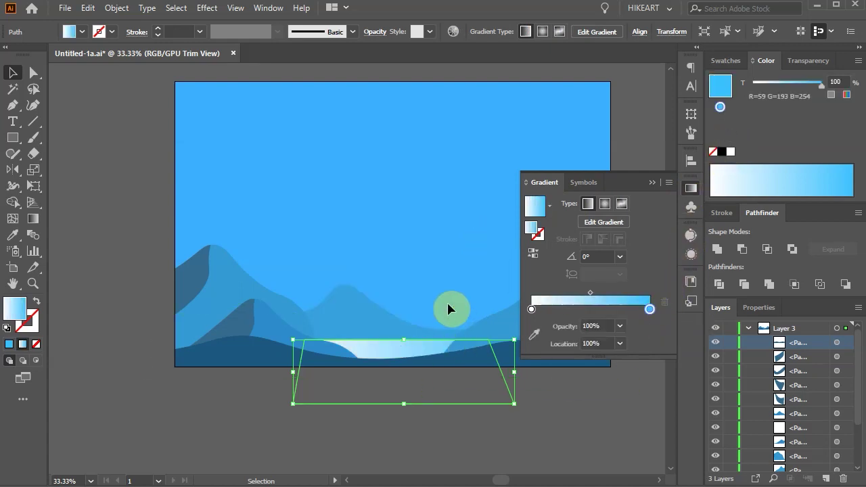
Redirect the water's gradient vertically with the Gradient tool, white above and light blue below, then deselect the water.
{"action": "key", "text": "g"}
{"action": "left_click_drag", "start_coordinate": [408, 301], "coordinate": [410, 368]}
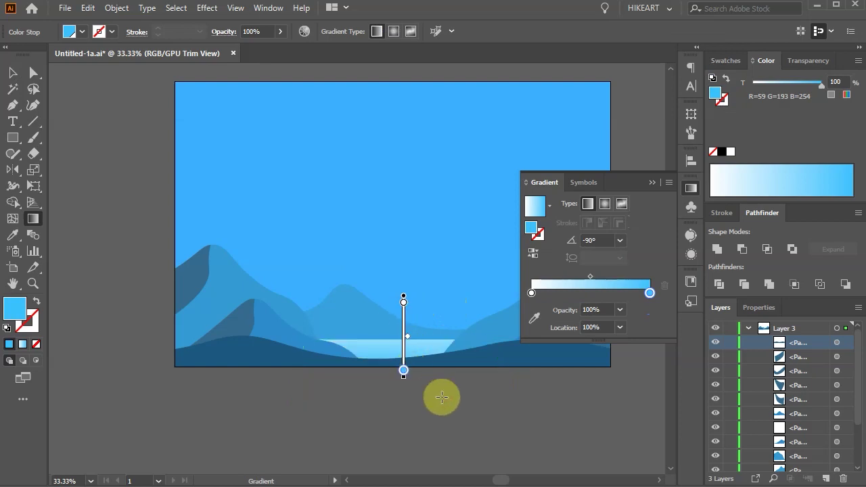
{"action": "key", "text": "v"}
{"action": "left_click", "coordinate": [508, 433]}
{"action": "left_click", "coordinate": [652, 182]}
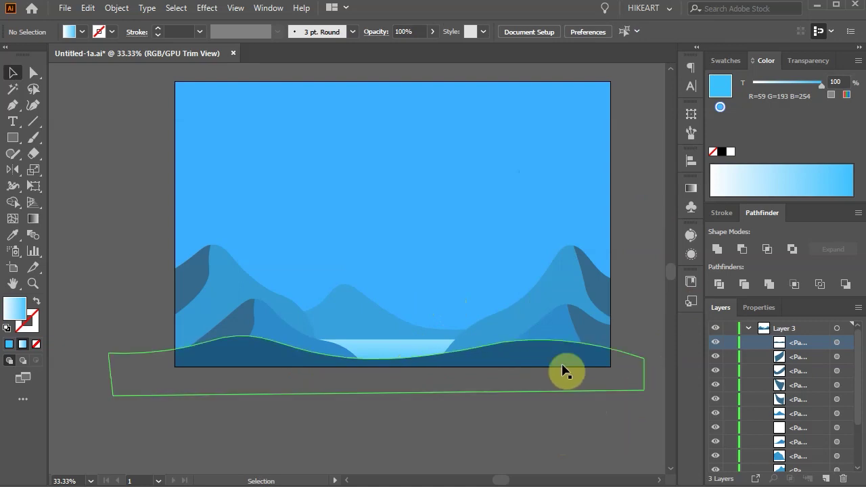
Turn off Trim View with the empty canvas area beside the artboard in view.
{"action": "key", "text": "space"}
{"action": "left_click_drag", "start_coordinate": [421, 250], "coordinate": [163, 257]}
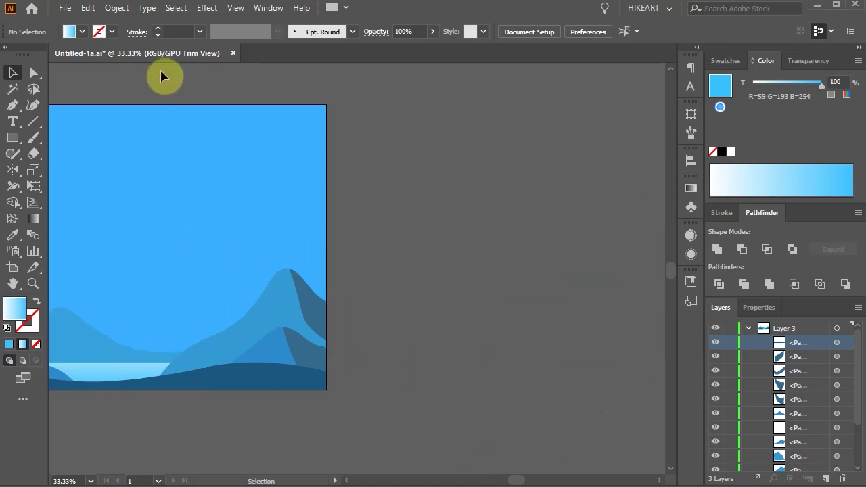
{"action": "left_click", "coordinate": [235, 9]}
{"action": "left_click", "coordinate": [228, 89]}
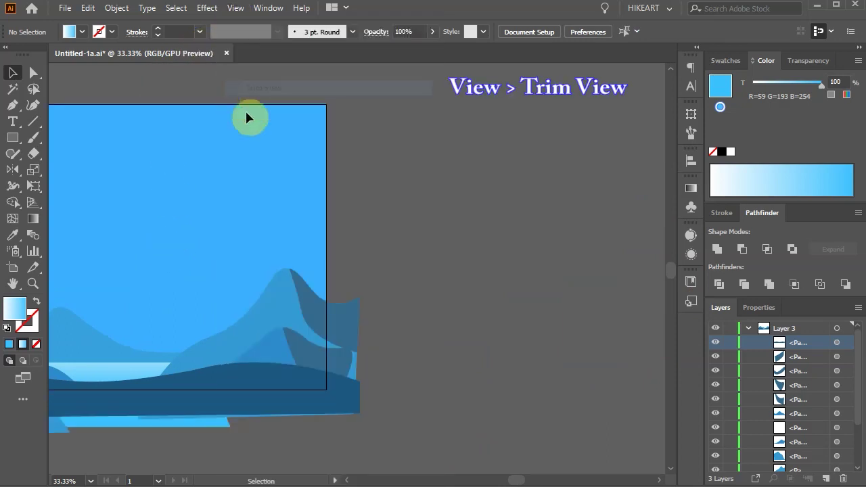
Draw a large circle beside the artboard filled with the sky-blue swatch, and paste a copy of it in front.
{"action": "left_click", "coordinate": [720, 63]}
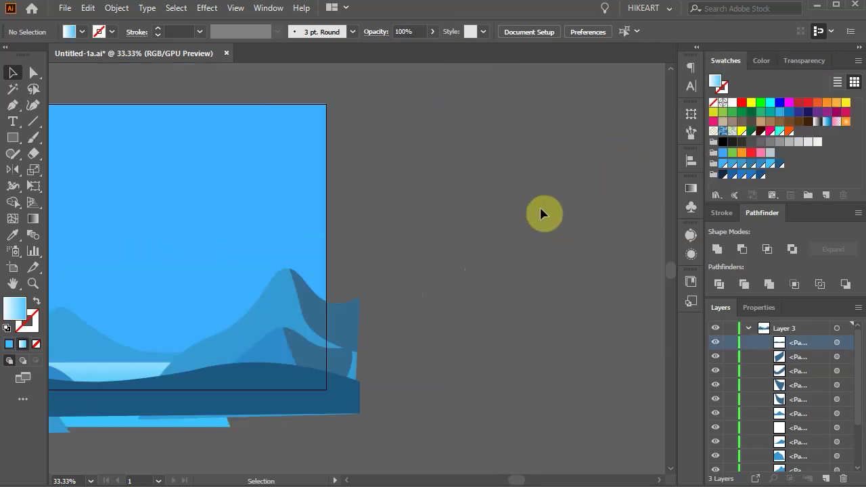
{"action": "key", "text": "l"}
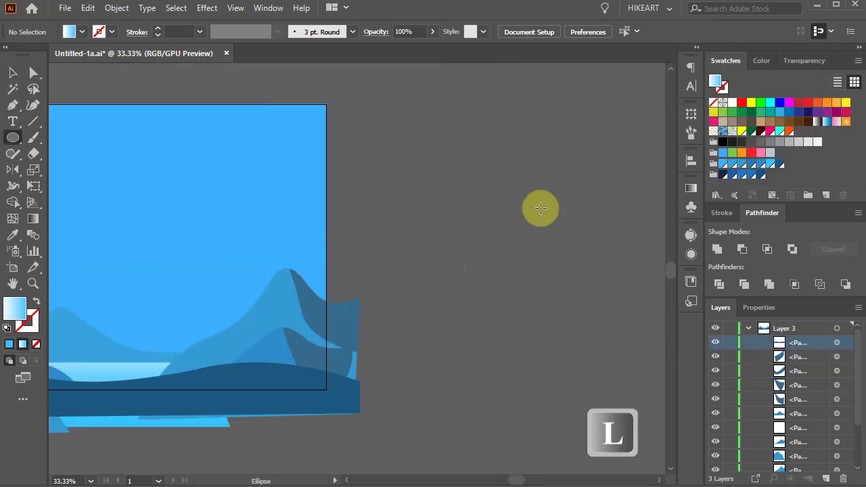
{"action": "left_click", "coordinate": [723, 165]}
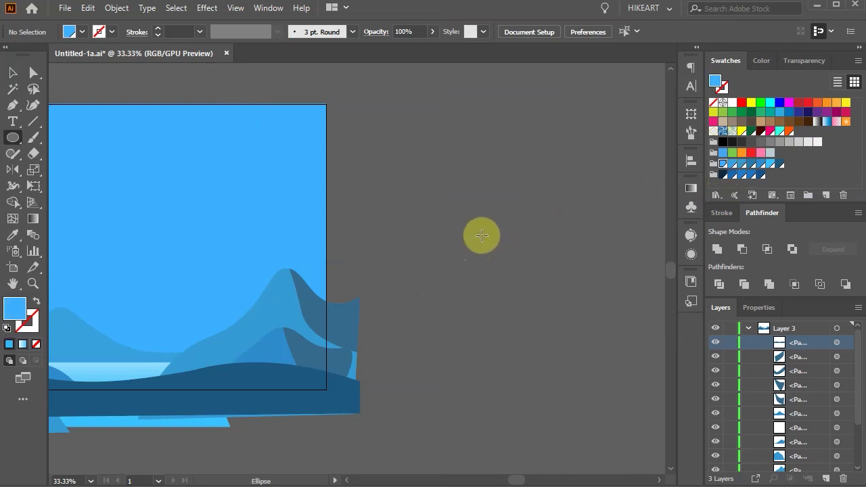
{"action": "left_click_drag", "start_coordinate": [481, 224], "coordinate": [589, 344]}
{"action": "key", "text": "ctrl+c"}
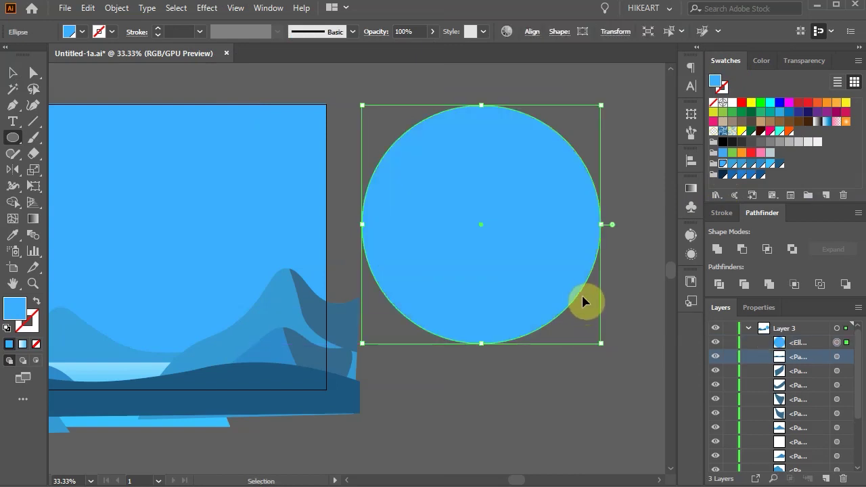
{"action": "key", "text": "ctrl+f"}
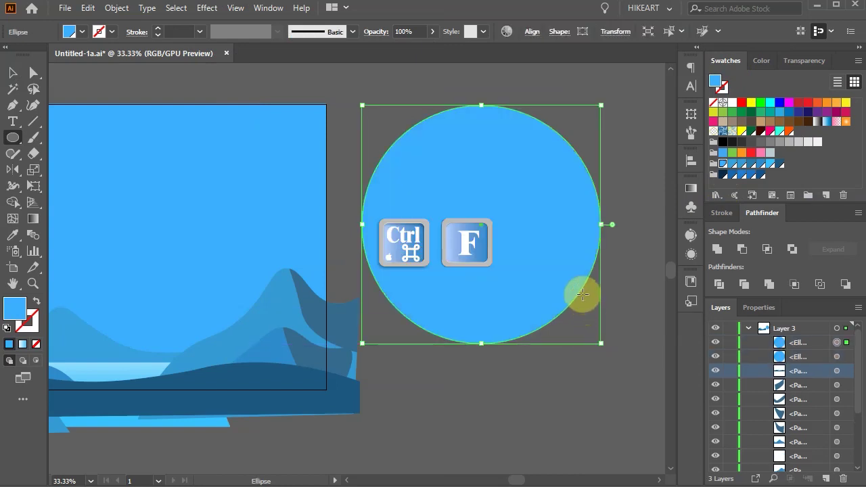
Fill the front circle copy with white and shrink it from its centre to about a fifth of the large circle.
{"action": "left_click", "coordinate": [733, 105]}
{"action": "key", "text": "shift+alt"}
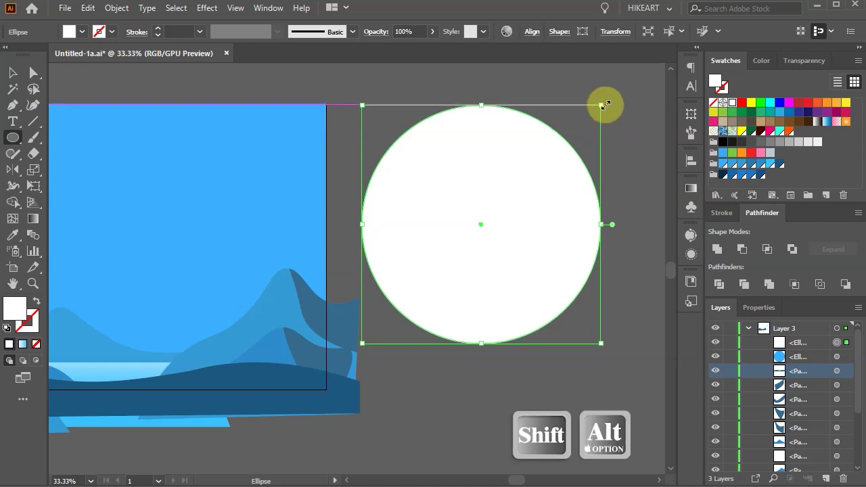
{"action": "left_click_drag", "start_coordinate": [604, 105], "coordinate": [512, 200]}
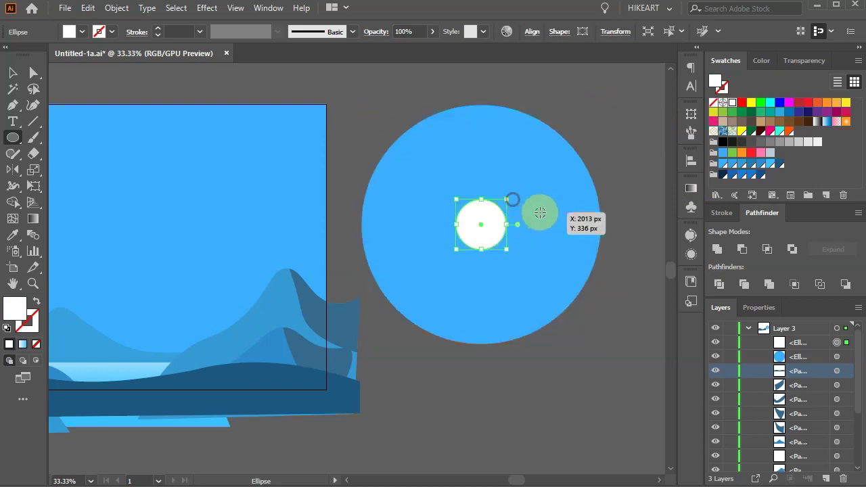
Select both circles and blend them from blue to white using 4 specified steps.
{"action": "key", "text": "v"}
{"action": "left_click_drag", "start_coordinate": [608, 349], "coordinate": [472, 186]}
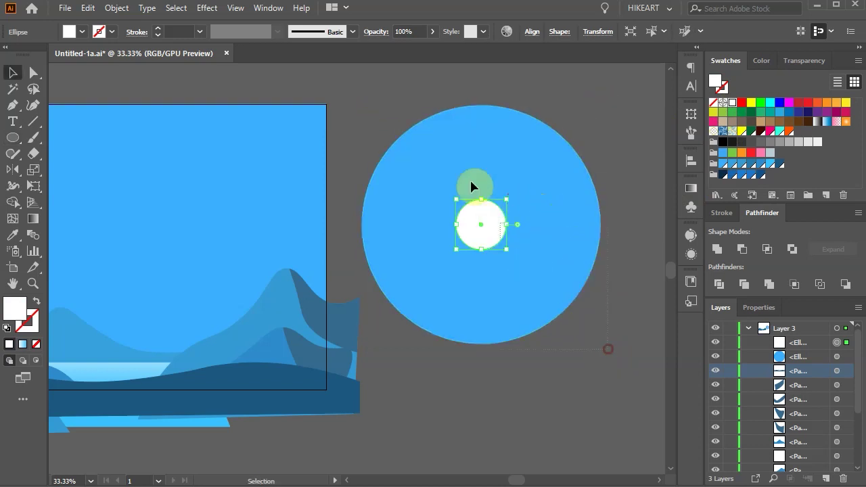
{"action": "left_click_drag", "start_coordinate": [420, 119], "coordinate": [416, 105]}
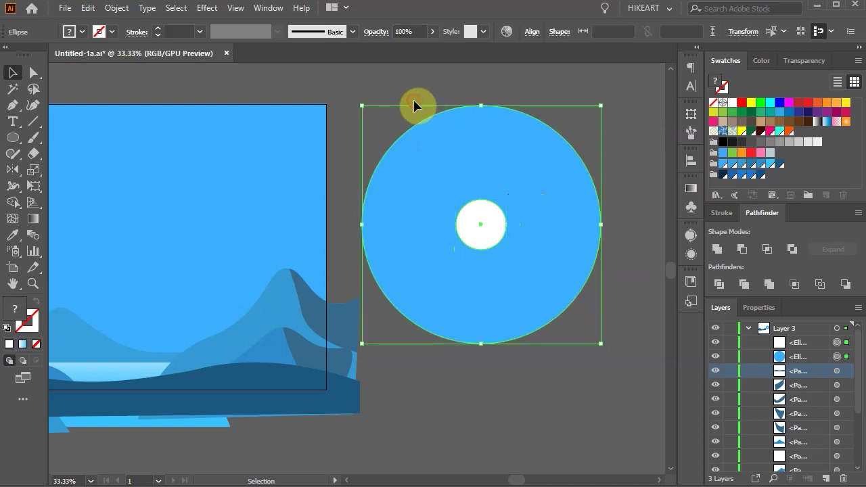
{"action": "left_click", "coordinate": [116, 9]}
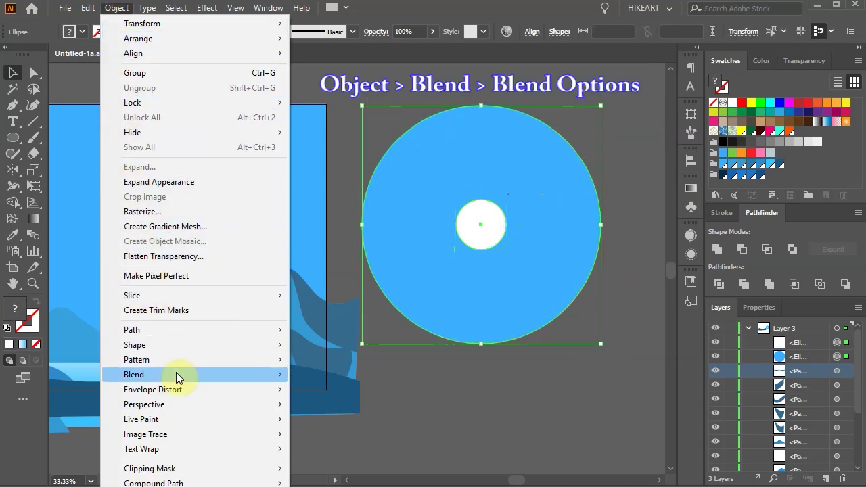
{"action": "mouse_move", "coordinate": [176, 372]}
{"action": "left_click", "coordinate": [315, 409]}
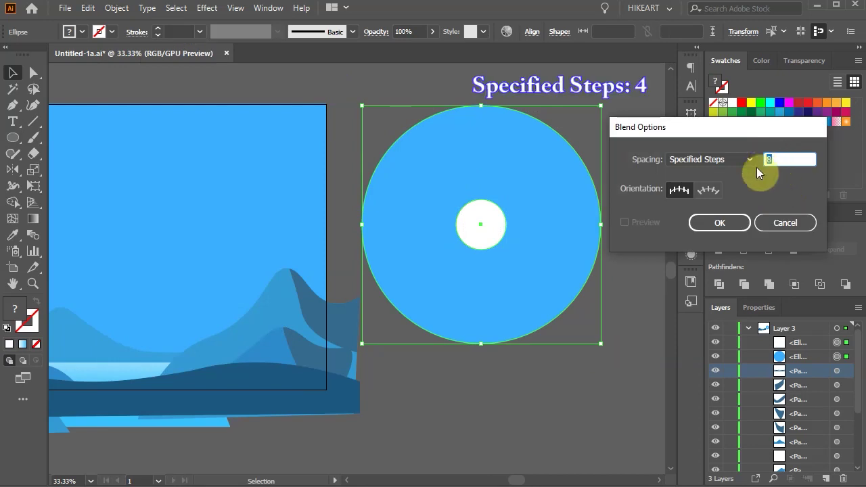
{"action": "type", "text": "4"}
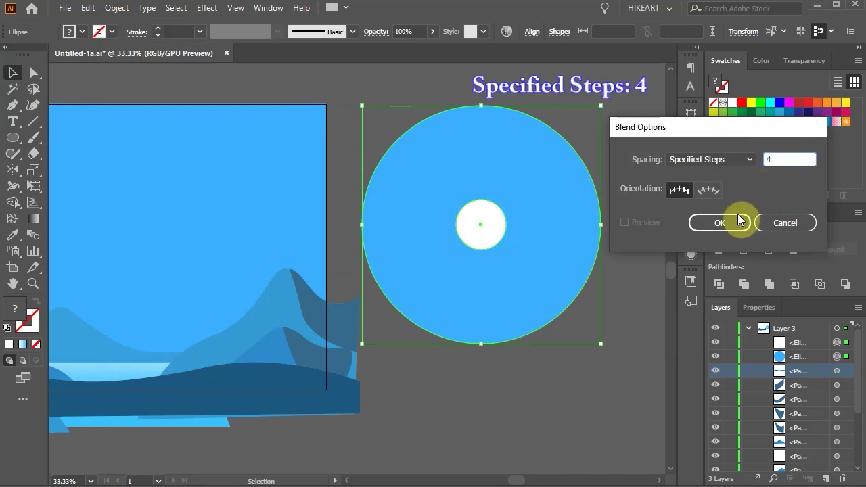
{"action": "left_click", "coordinate": [736, 224]}
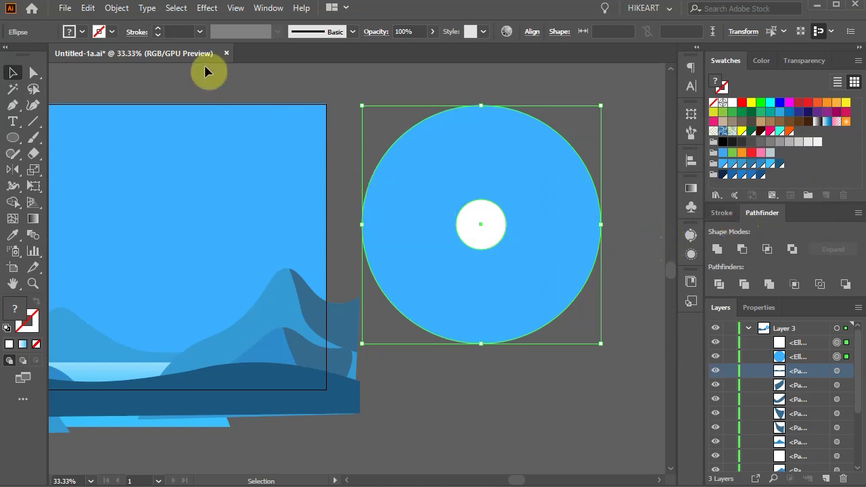
{"action": "left_click", "coordinate": [117, 8]}
{"action": "mouse_move", "coordinate": [203, 374]}
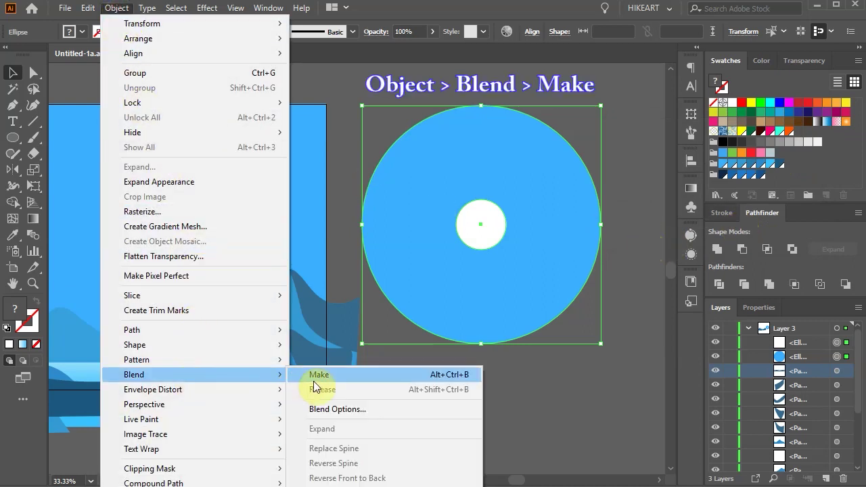
{"action": "left_click", "coordinate": [357, 374]}
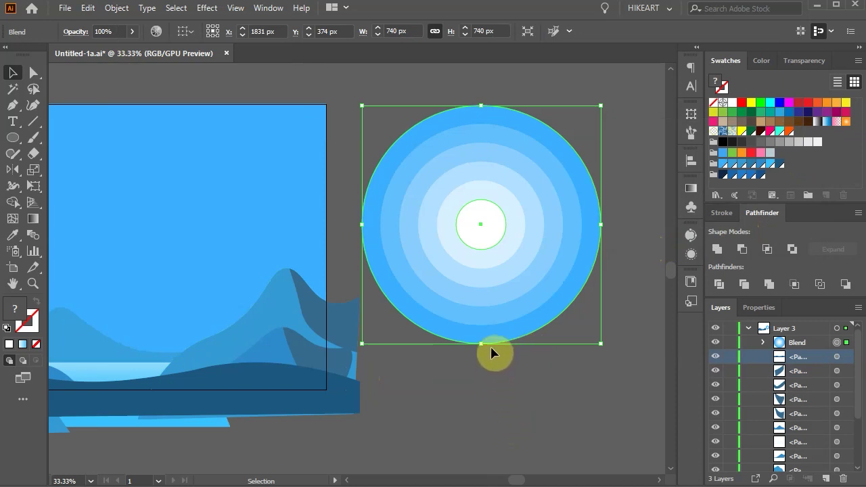
Expand the circle blend's appearance and object, ungroup it into separate circles, and deselect them.
{"action": "left_click", "coordinate": [117, 8]}
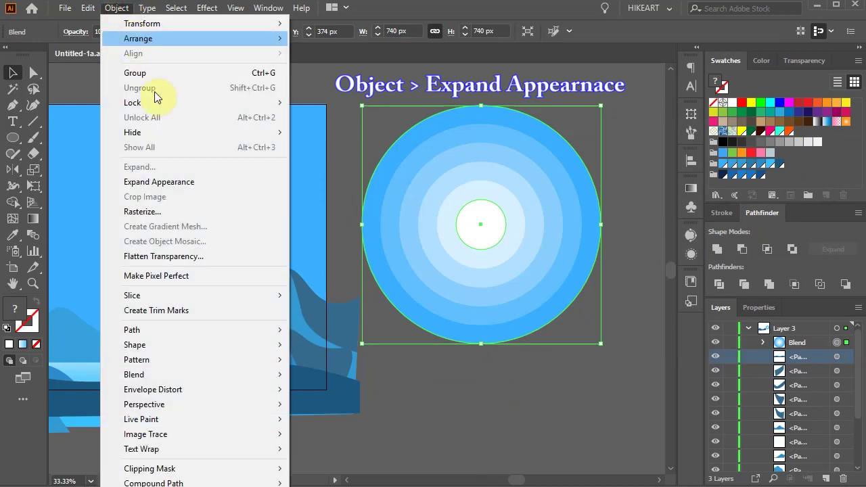
{"action": "left_click", "coordinate": [176, 183]}
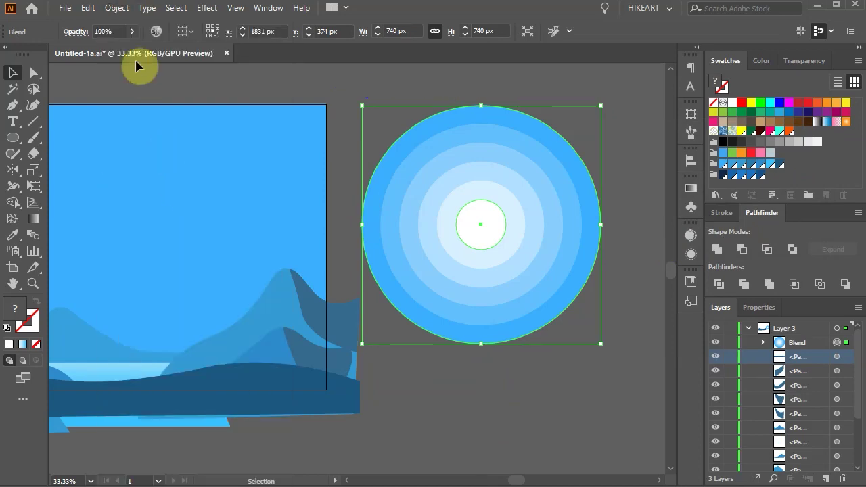
{"action": "left_click", "coordinate": [117, 8]}
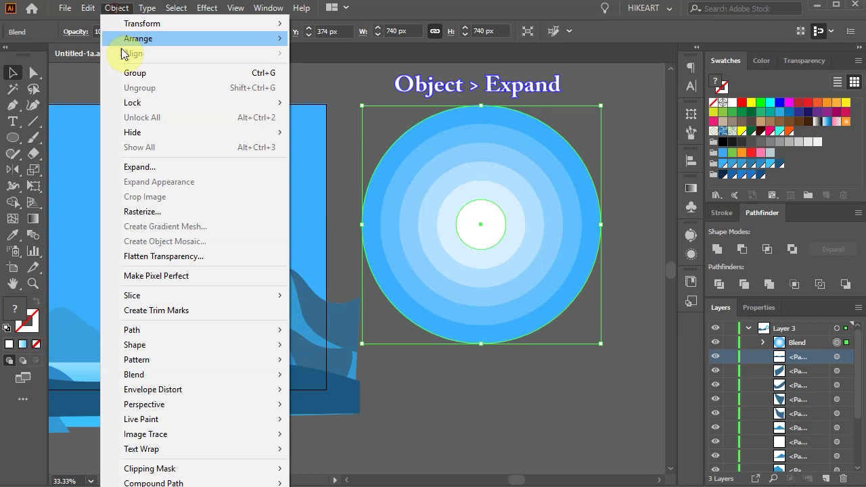
{"action": "left_click", "coordinate": [145, 167]}
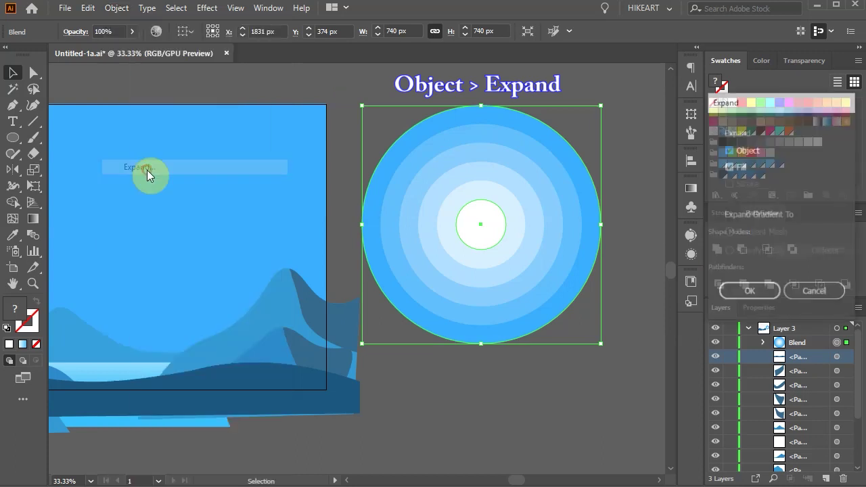
{"action": "left_click", "coordinate": [737, 294]}
{"action": "right_click", "coordinate": [503, 173]}
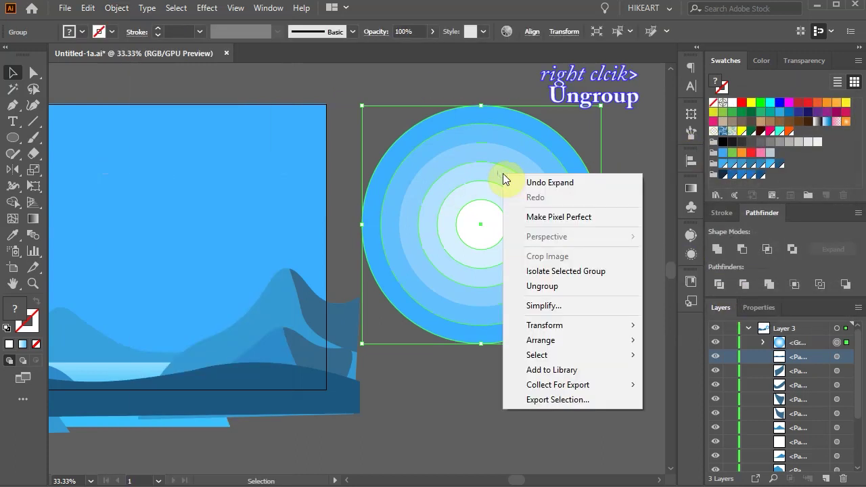
{"action": "left_click", "coordinate": [555, 287]}
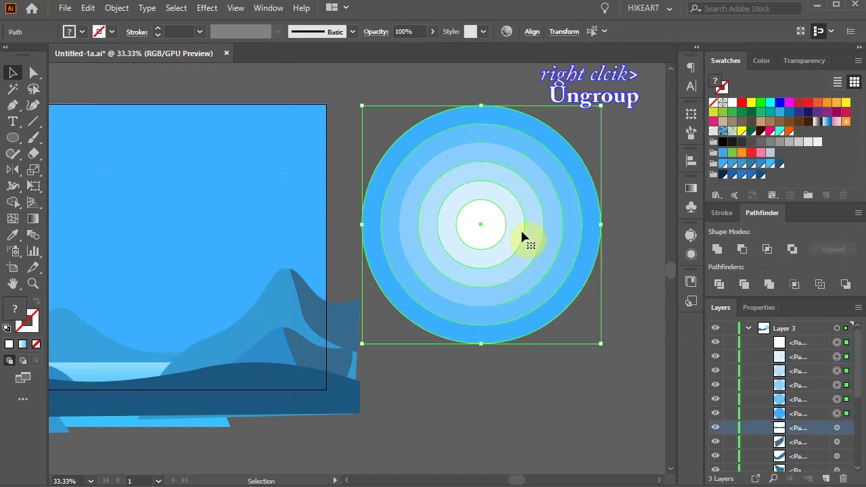
{"action": "left_click", "coordinate": [629, 185]}
Delete the innermost white circle and the palest blue circle around it.
{"action": "left_click", "coordinate": [481, 219]}
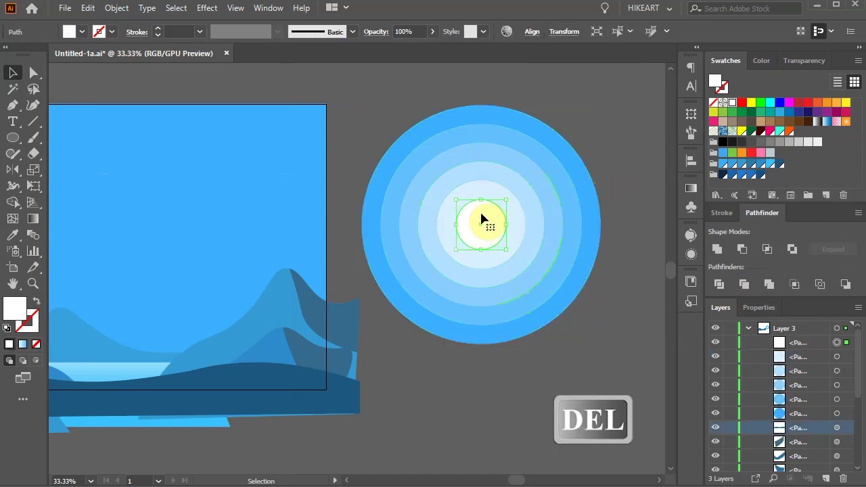
{"action": "key", "text": "Delete"}
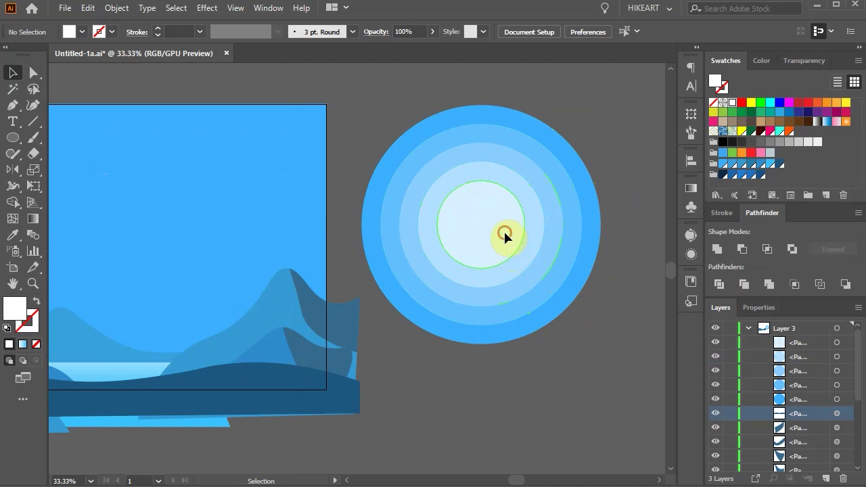
{"action": "left_click", "coordinate": [504, 232]}
{"action": "key", "text": "Delete"}
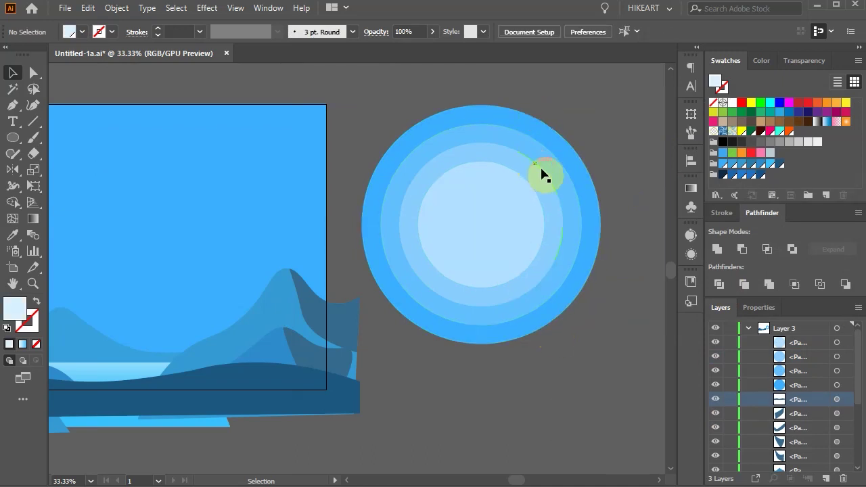
Move the remaining concentric circles onto the artboard over the water between the mountains and group them.
{"action": "scroll", "coordinate": [508, 242], "scroll_direction": "down", "scroll_amount": 1}
{"action": "scroll", "coordinate": [519, 245], "scroll_direction": "down", "scroll_amount": 1}
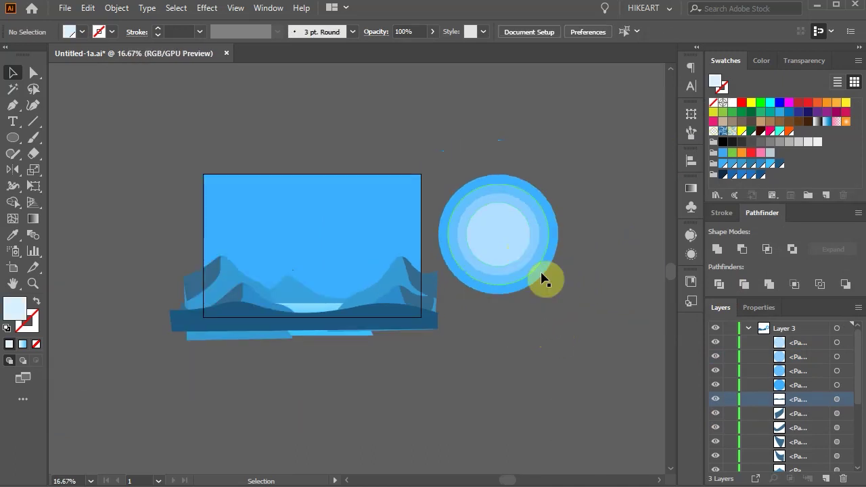
{"action": "left_click_drag", "start_coordinate": [577, 318], "coordinate": [462, 140]}
{"action": "left_click_drag", "start_coordinate": [538, 217], "coordinate": [369, 305]}
{"action": "scroll", "coordinate": [286, 296], "scroll_direction": "up", "scroll_amount": 2}
{"action": "key", "text": "ctrl+g"}
Send the circle group to the bottom of Layer 3, behind the mountains and water.
{"action": "left_click_drag", "start_coordinate": [856, 362], "coordinate": [855, 368]}
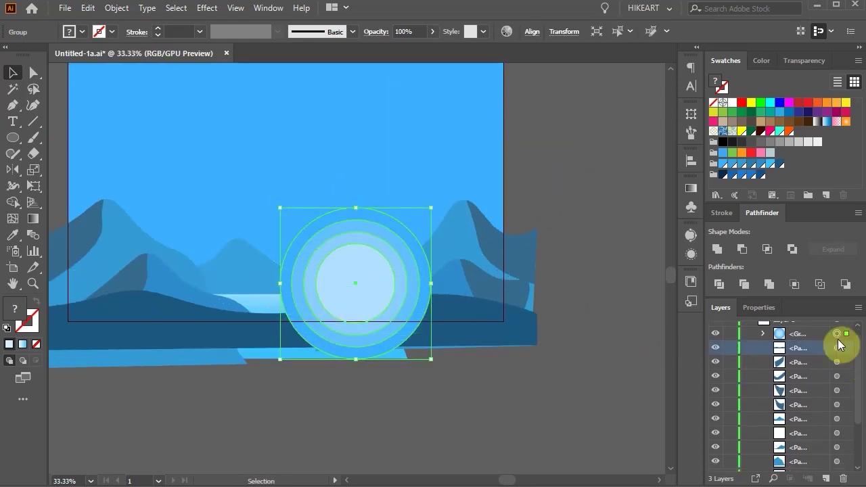
{"action": "left_click_drag", "start_coordinate": [814, 298], "coordinate": [815, 192]}
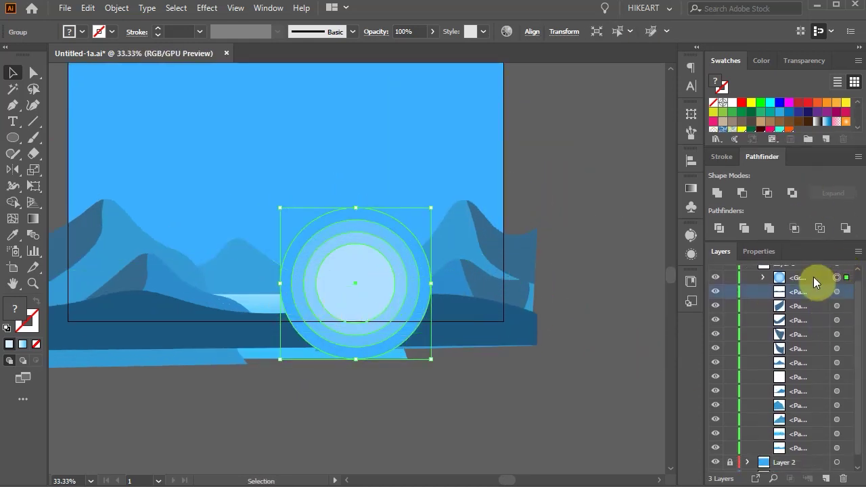
{"action": "left_click_drag", "start_coordinate": [813, 276], "coordinate": [834, 456]}
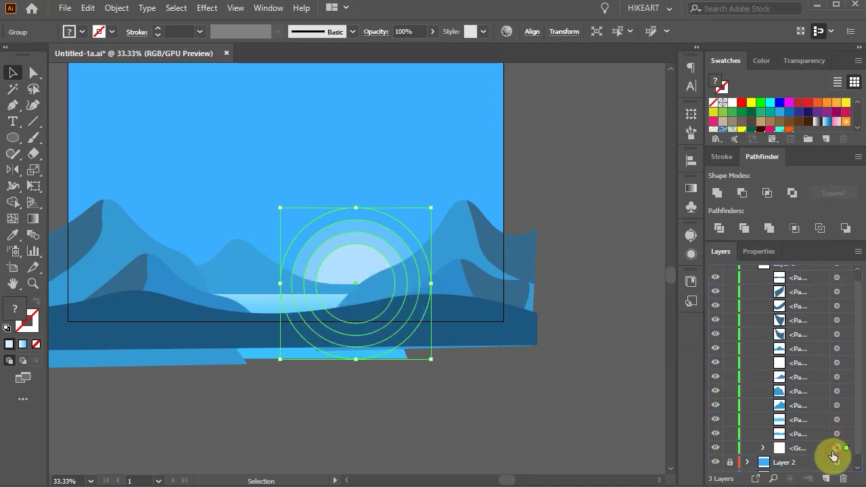
{"action": "left_click", "coordinate": [611, 315]}
Shift the circle group slightly down and to the left behind the mountains, then ungroup and deselect it.
{"action": "left_click", "coordinate": [359, 258]}
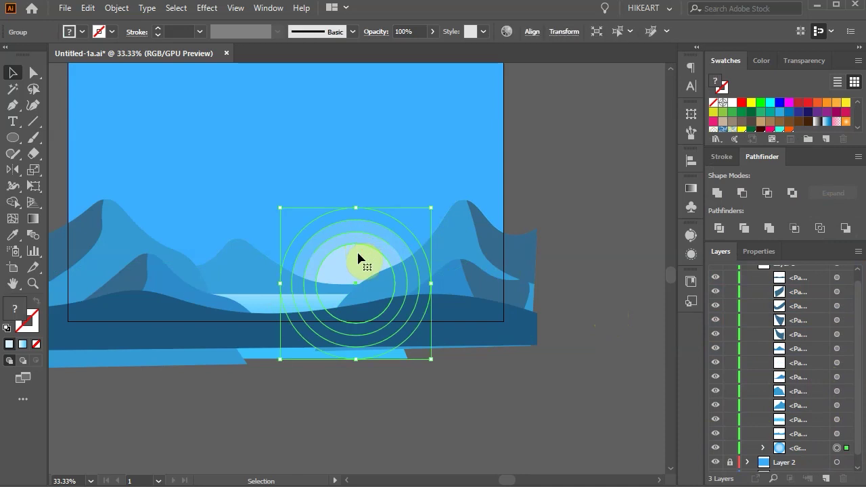
{"action": "left_click_drag", "start_coordinate": [358, 257], "coordinate": [345, 274]}
{"action": "right_click", "coordinate": [365, 255]}
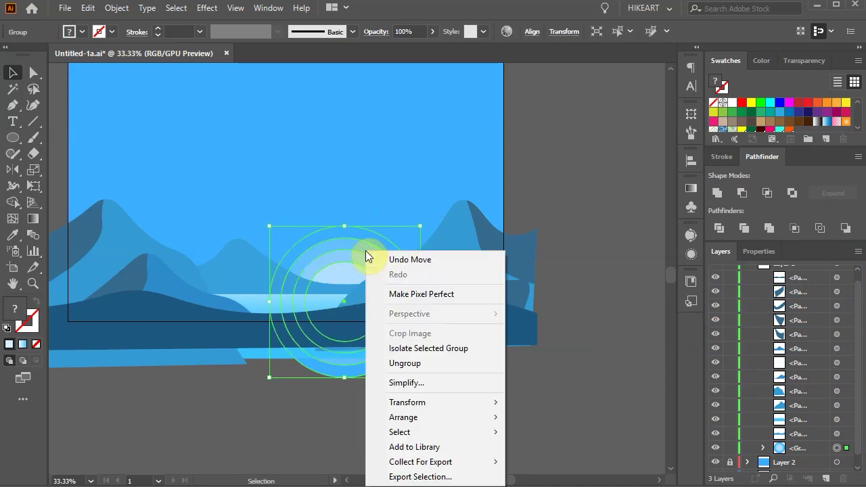
{"action": "left_click", "coordinate": [406, 363]}
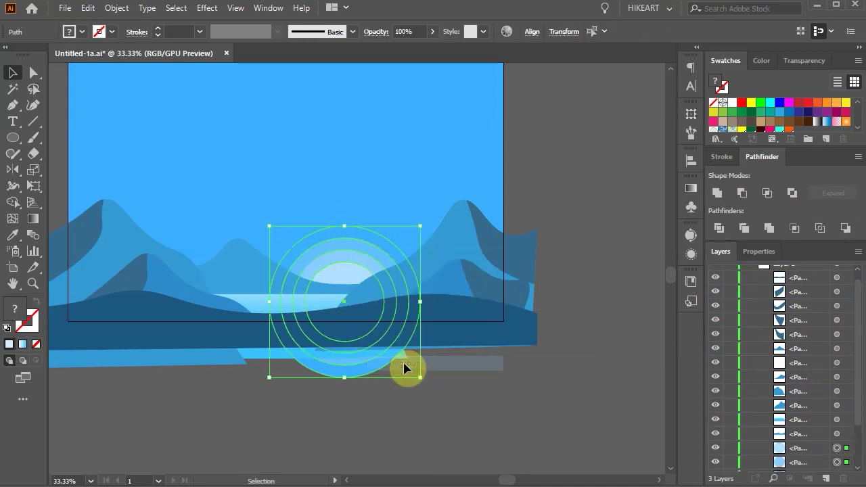
{"action": "left_click", "coordinate": [535, 189]}
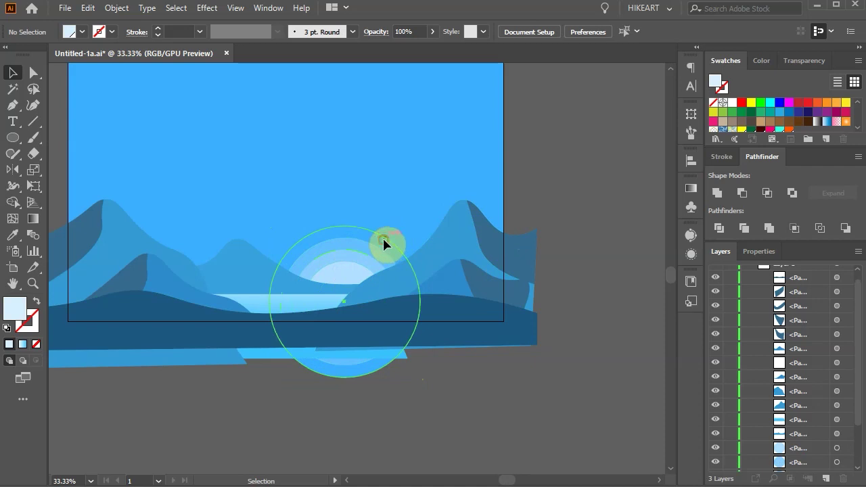
Lighten the outermost sun circle's blue fill to a 93% tint and deselect it.
{"action": "left_click", "coordinate": [385, 244]}
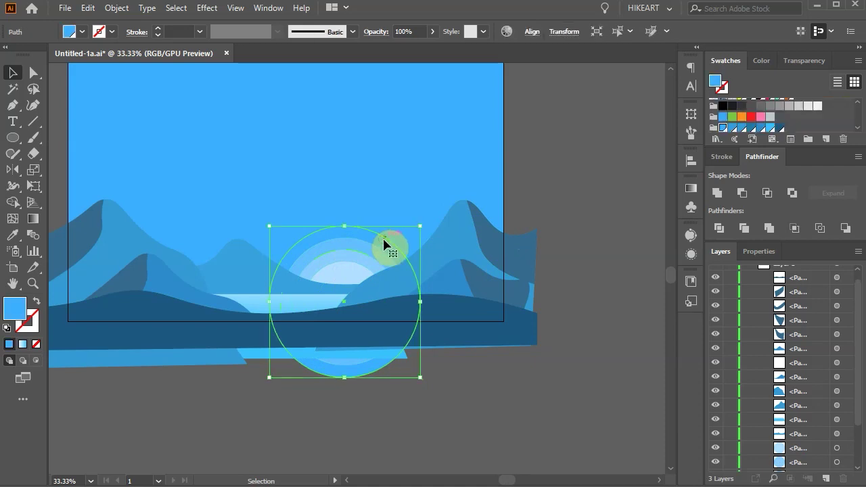
{"action": "left_click", "coordinate": [768, 63]}
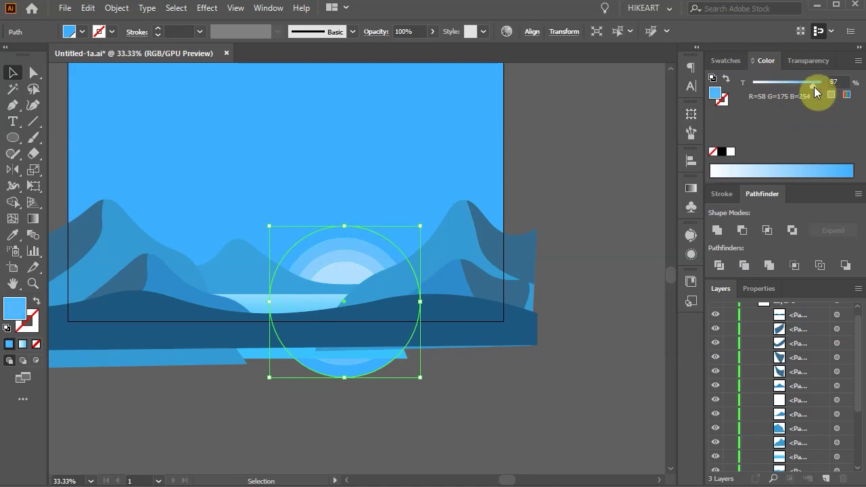
{"action": "left_click_drag", "start_coordinate": [814, 87], "coordinate": [815, 87]}
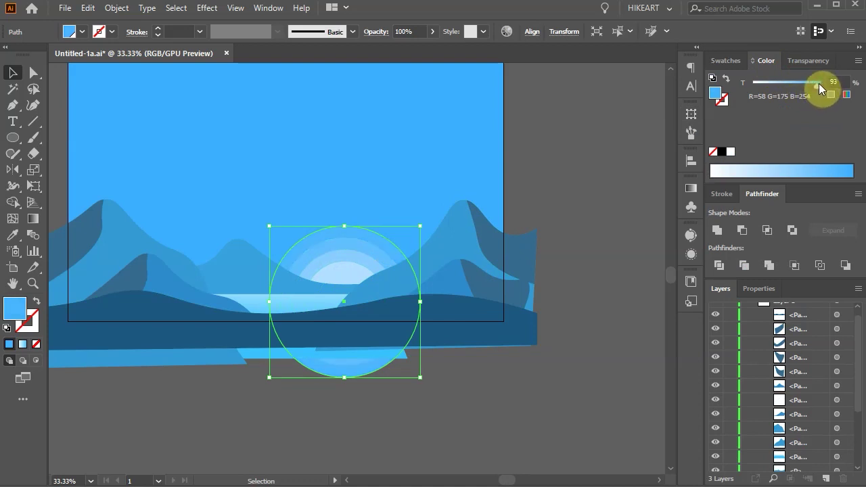
{"action": "left_click", "coordinate": [605, 147]}
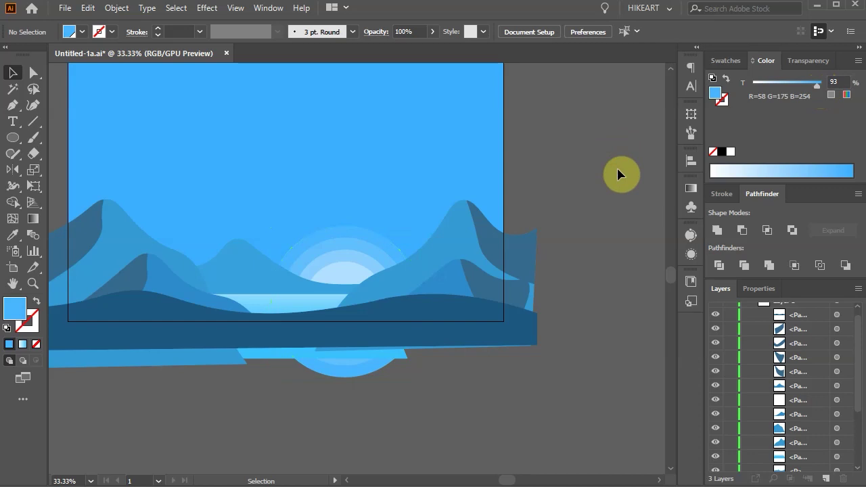
Lighten the innermost sun circle's fill to a 24% tint and deselect it.
{"action": "left_click", "coordinate": [355, 278]}
{"action": "left_click", "coordinate": [776, 166]}
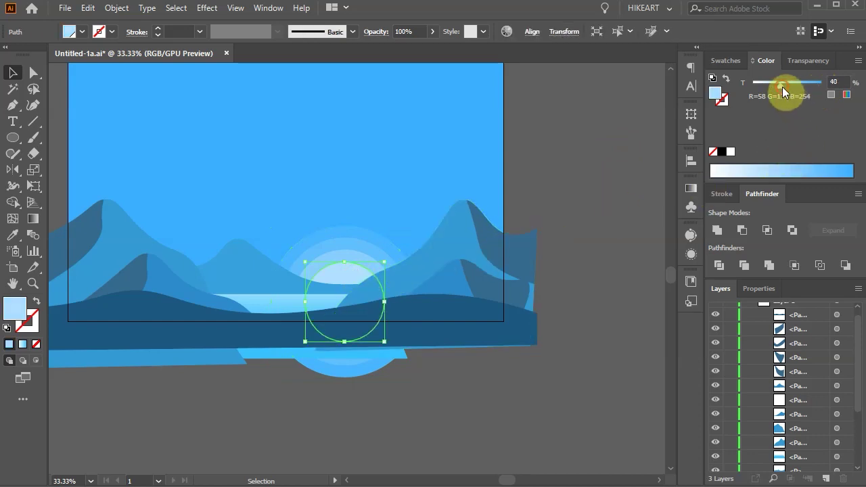
{"action": "left_click_drag", "start_coordinate": [783, 87], "coordinate": [771, 85]}
{"action": "left_click", "coordinate": [614, 271]}
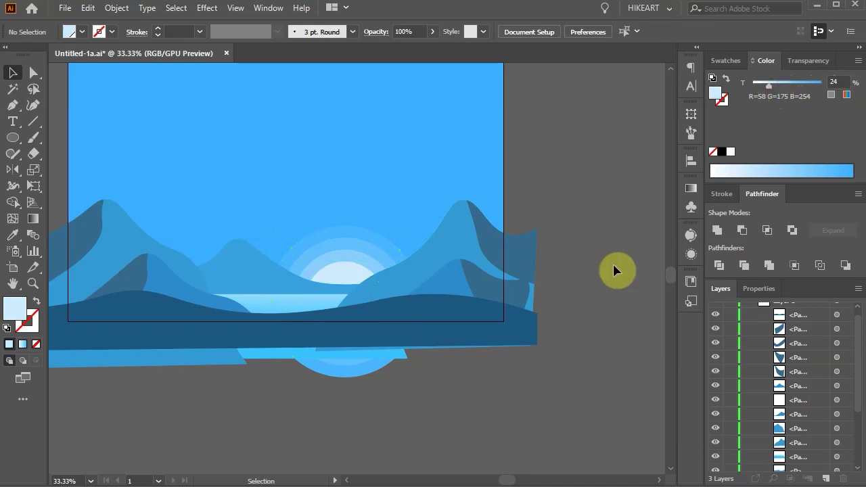
Place a red striped balloon symbol in the upper middle sky and a yellow-green striped one above the mountain on the right.
{"action": "key", "text": "ctrl+minus"}
{"action": "left_click", "coordinate": [691, 206]}
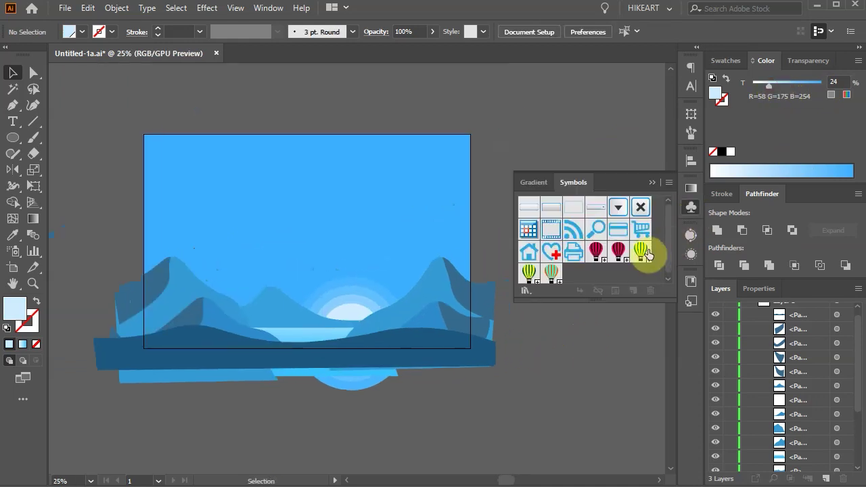
{"action": "left_click_drag", "start_coordinate": [618, 252], "coordinate": [304, 196]}
{"action": "left_click_drag", "start_coordinate": [528, 274], "coordinate": [398, 245]}
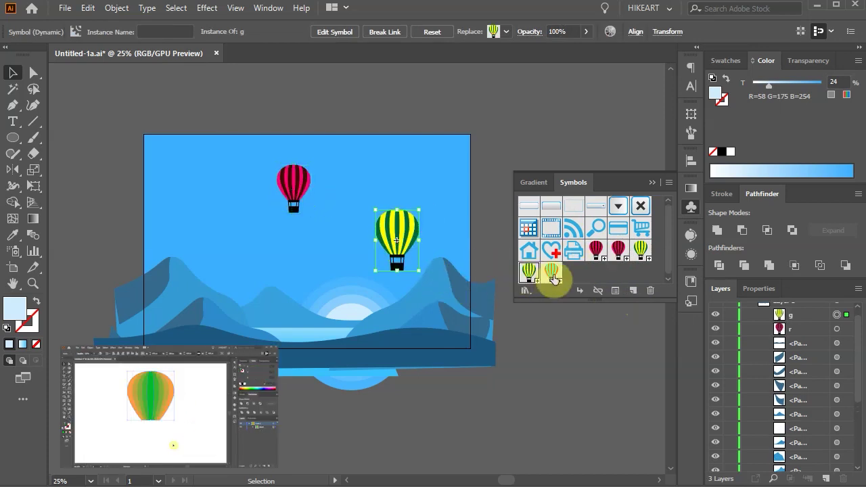
Place an orange and turquoise striped balloon symbol above the mountains on the left and nudge it slightly down and right.
{"action": "left_click_drag", "start_coordinate": [553, 276], "coordinate": [254, 272]}
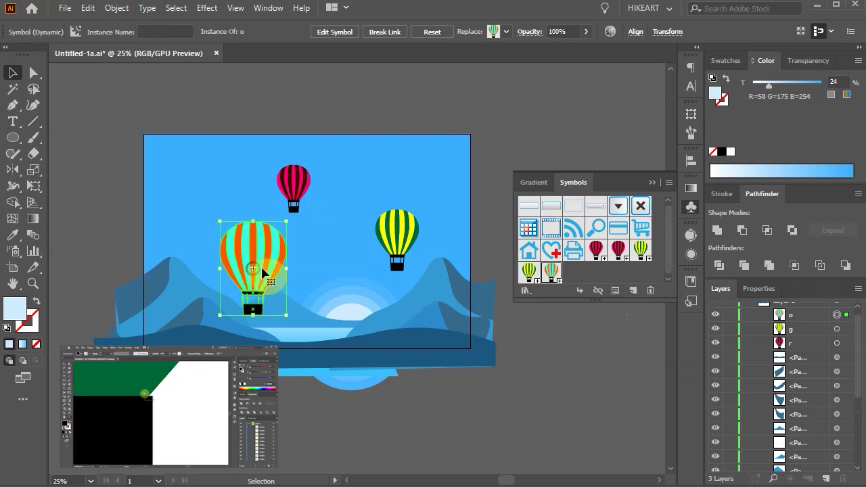
{"action": "left_click", "coordinate": [651, 182]}
{"action": "left_click_drag", "start_coordinate": [332, 245], "coordinate": [332, 261]}
{"action": "left_click_drag", "start_coordinate": [254, 284], "coordinate": [261, 292]}
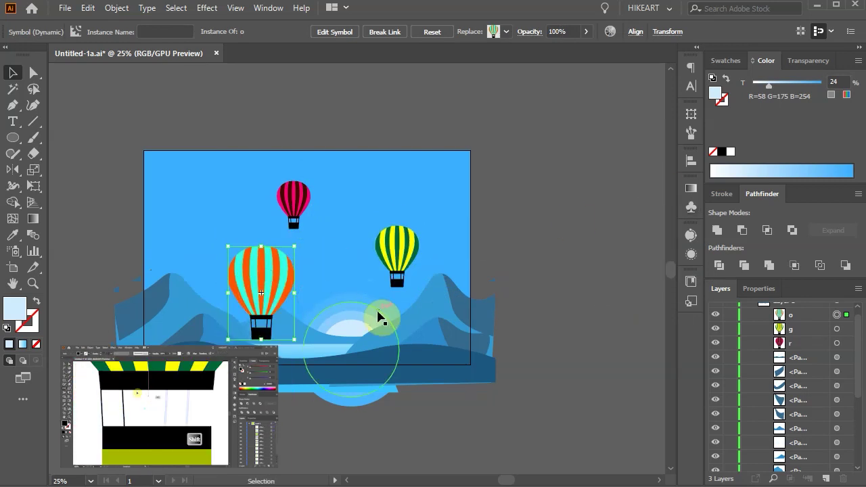
Rearrange the balloons, shifting the red one up and right, the yellow-green one slightly down and left, and the orange one up.
{"action": "left_click_drag", "start_coordinate": [293, 202], "coordinate": [321, 185]}
{"action": "left_click_drag", "start_coordinate": [399, 252], "coordinate": [405, 251]}
{"action": "left_click_drag", "start_coordinate": [261, 288], "coordinate": [258, 264]}
{"action": "left_click_drag", "start_coordinate": [405, 254], "coordinate": [387, 261]}
Build a cloud outline from four overlapping white circles in the empty area to the right of the artboard.
{"action": "left_click_drag", "start_coordinate": [547, 266], "coordinate": [400, 261]}
{"action": "left_click", "coordinate": [420, 248]}
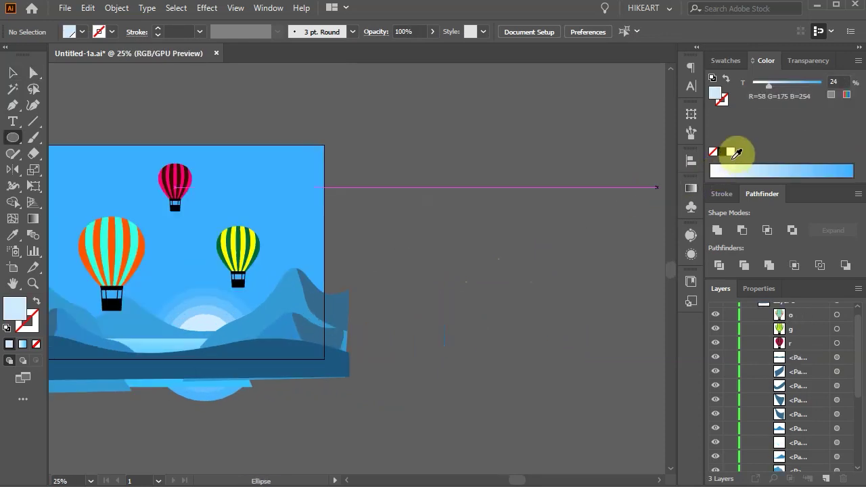
{"action": "left_click", "coordinate": [731, 151]}
{"action": "key", "text": "l"}
{"action": "mouse_move", "coordinate": [424, 202]}
{"action": "left_mouse_down"}
{"action": "mouse_move", "coordinate": [458, 240]}
{"action": "mouse_move", "coordinate": [472, 239]}
{"action": "mouse_move", "coordinate": [476, 219]}
{"action": "mouse_move", "coordinate": [522, 235]}
{"action": "left_mouse_up"}
{"action": "key", "text": "v"}
{"action": "left_click", "coordinate": [495, 280]}
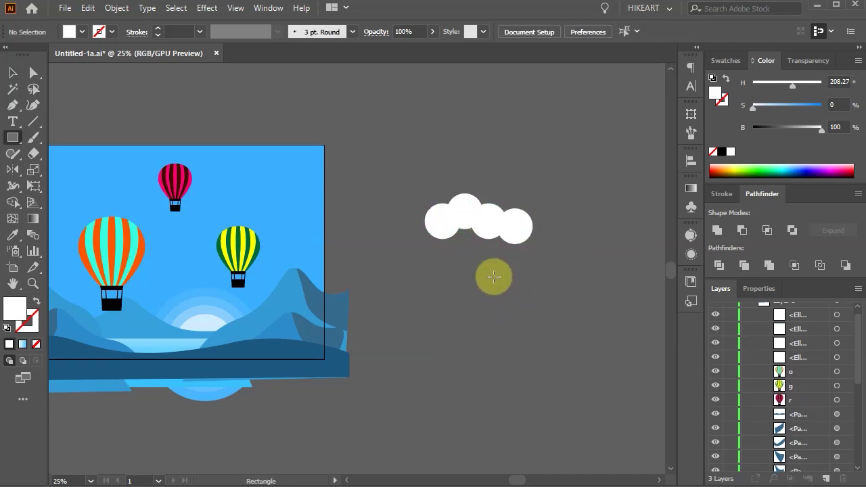
Draw a wide white rectangle covering the lower half of the four cloud circles and nudge it slightly up.
{"action": "key", "text": "m"}
{"action": "left_click_drag", "start_coordinate": [545, 229], "coordinate": [409, 273]}
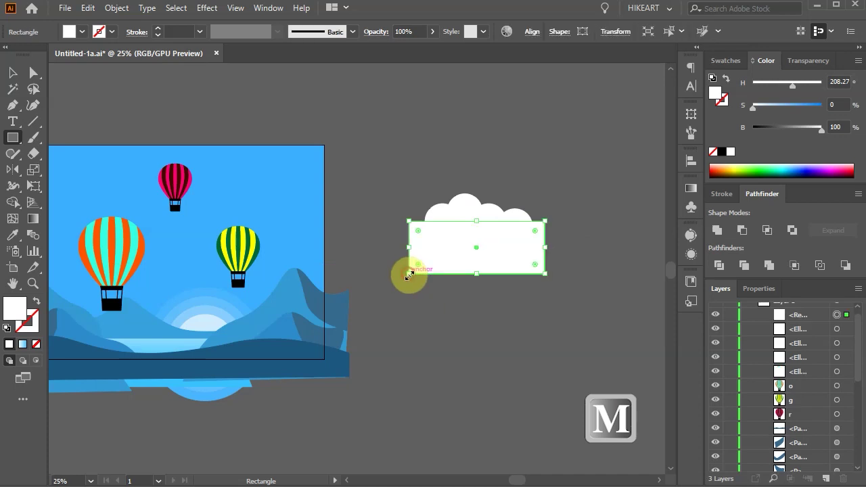
{"action": "key", "text": "v"}
{"action": "left_click_drag", "start_coordinate": [517, 259], "coordinate": [515, 255]}
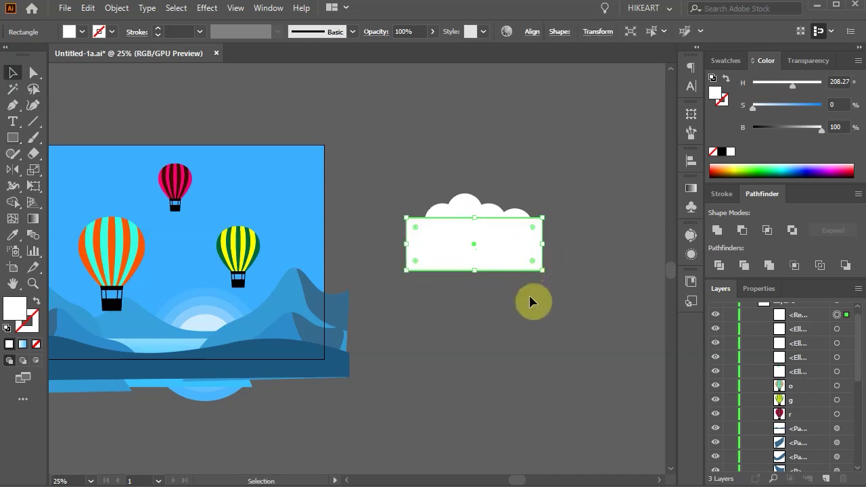
Remove the rectangle and the circles' lower parts with Shape Builder, and merge the remaining pieces into one flat-bottomed cloud.
{"action": "left_click_drag", "start_coordinate": [574, 294], "coordinate": [396, 173]}
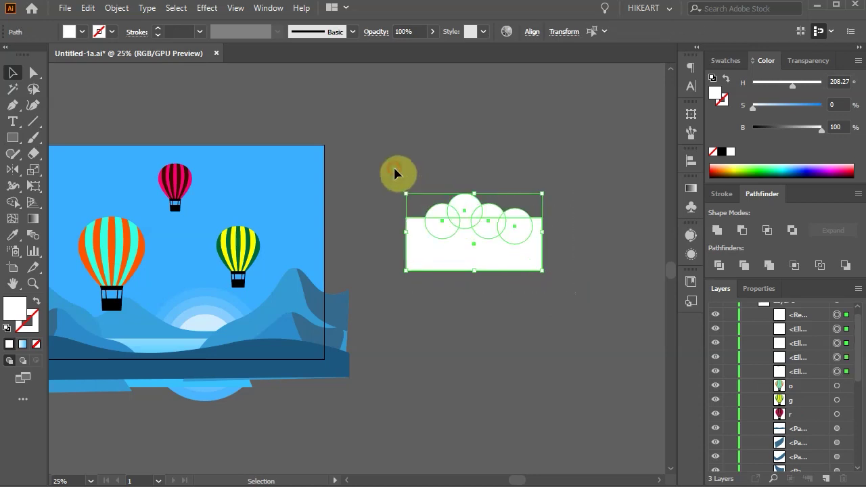
{"action": "key", "text": "shift+m"}
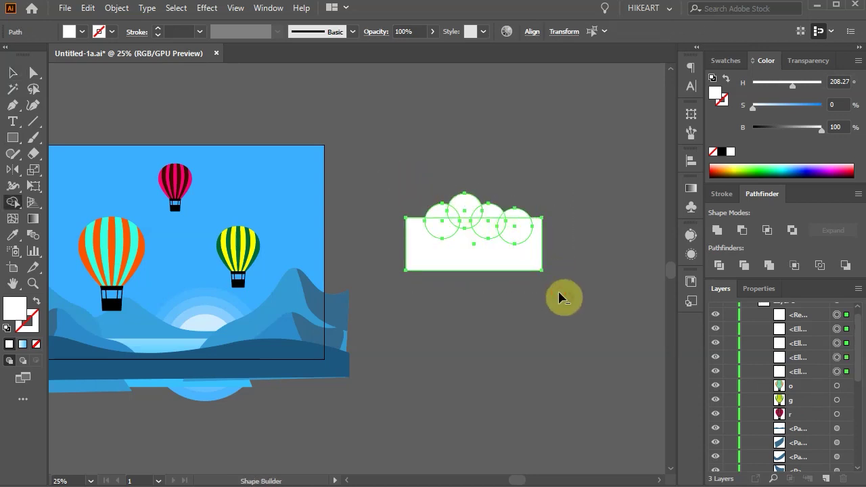
{"action": "left_click_drag", "start_coordinate": [564, 297], "coordinate": [391, 224]}
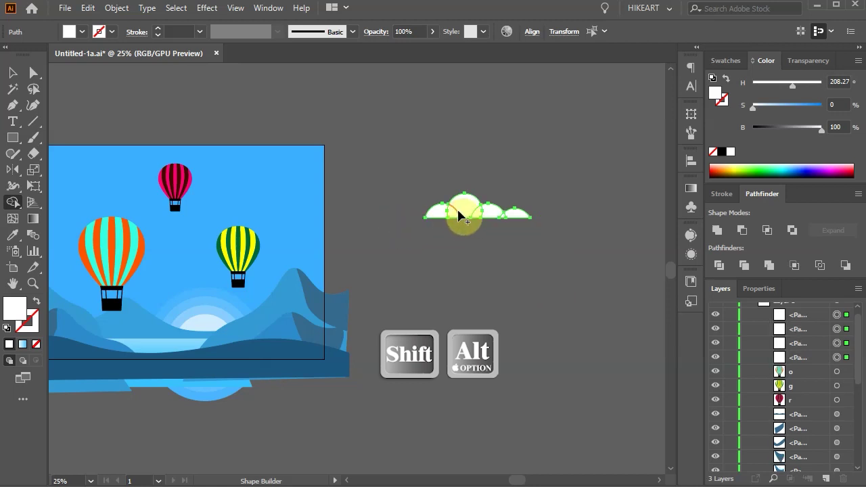
{"action": "mouse_move", "coordinate": [445, 213]}
{"action": "left_mouse_down"}
{"action": "mouse_move", "coordinate": [513, 214]}
{"action": "mouse_move", "coordinate": [427, 192]}
{"action": "left_mouse_up"}
{"action": "key", "text": "v"}
Draw a black ellipse below the cloud and overlap it with a copy offset slightly down and to the right.
{"action": "scroll", "coordinate": [492, 281], "scroll_direction": "up", "scroll_amount": 2}
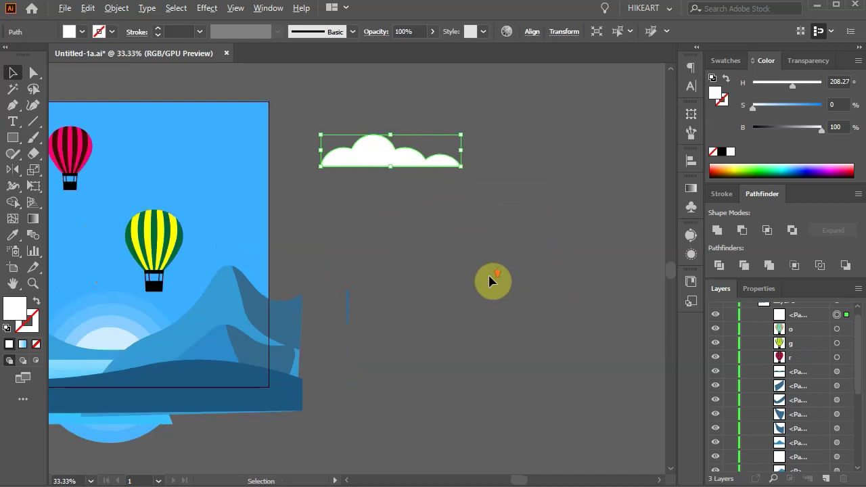
{"action": "left_click_drag", "start_coordinate": [477, 234], "coordinate": [420, 298]}
{"action": "left_click", "coordinate": [509, 275]}
{"action": "left_click", "coordinate": [721, 151]}
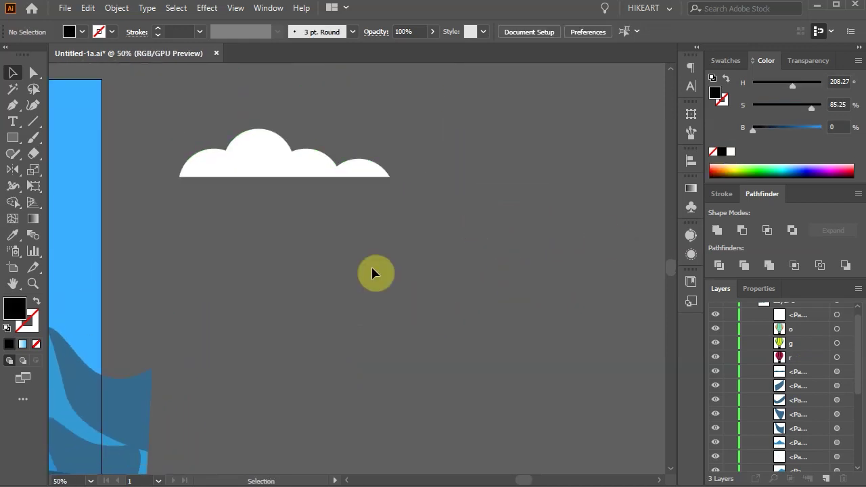
{"action": "key", "text": "l"}
{"action": "left_click_drag", "start_coordinate": [352, 259], "coordinate": [431, 325]}
{"action": "key", "text": "v"}
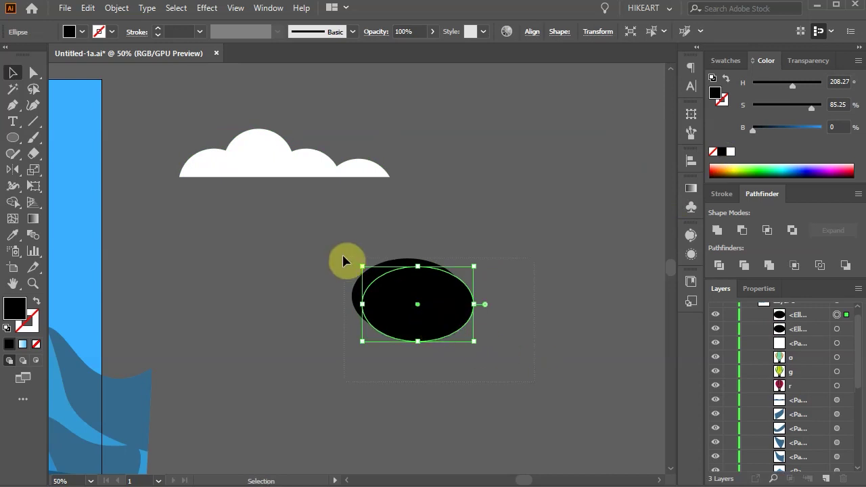
Cut the front ellipse out of the other with Shape Builder, leaving a thin black crescent wing.
{"action": "left_click", "coordinate": [344, 260], "text": "shift"}
{"action": "key", "text": "shift+m"}
{"action": "left_click_drag", "start_coordinate": [487, 333], "coordinate": [391, 301]}
{"action": "key", "text": "v"}
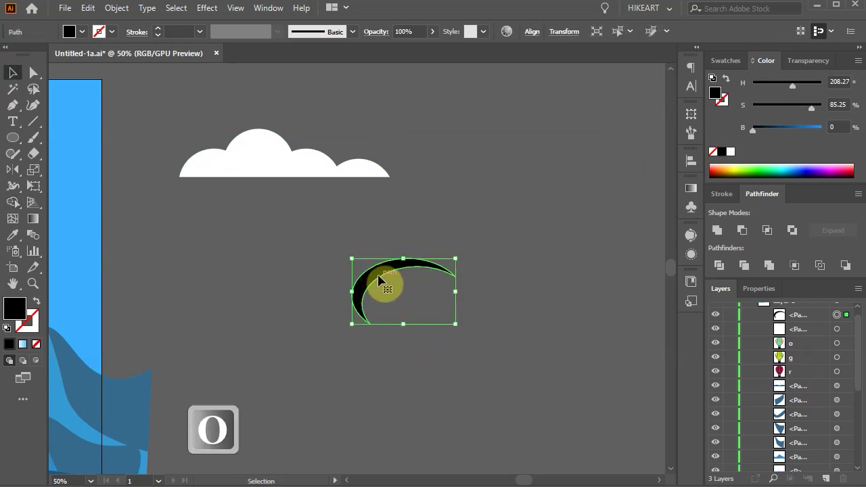
Reflect a copy of the crescent to the left so the two wings overlap slightly at their inner ends.
{"action": "key", "text": "o"}
{"action": "left_click_drag", "start_coordinate": [369, 323], "coordinate": [359, 298]}
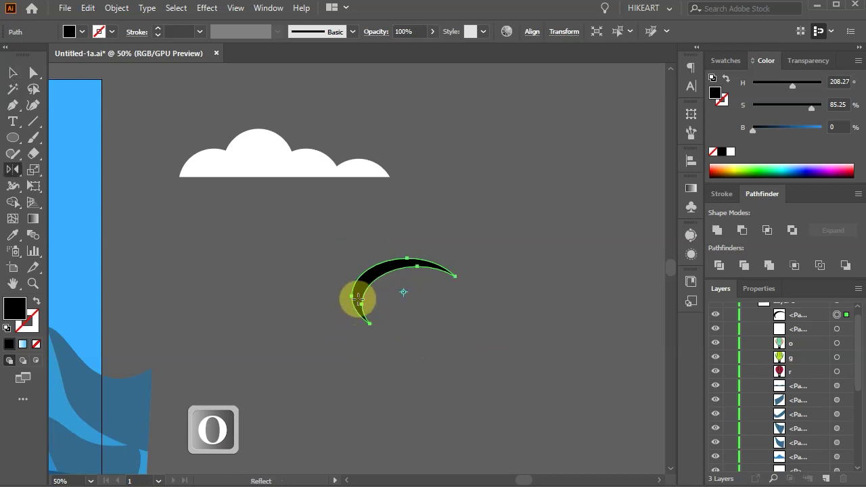
{"action": "left_click_drag", "start_coordinate": [411, 286], "coordinate": [304, 284]}
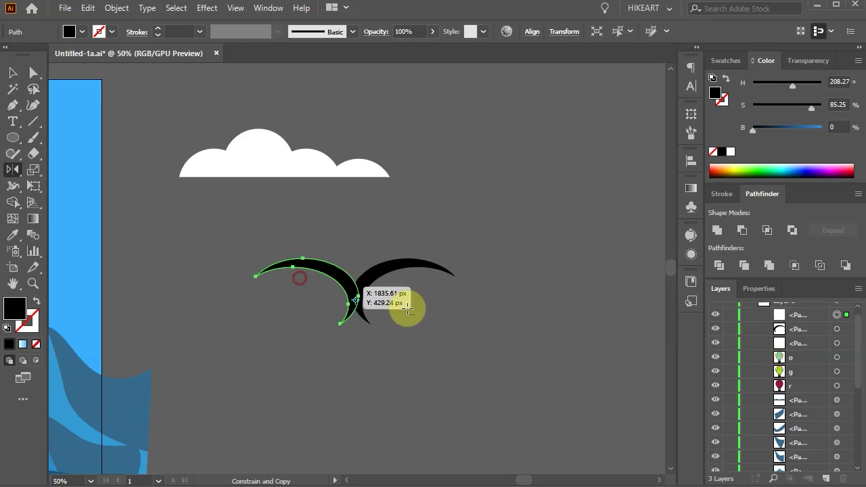
Remove the crossing tail tips below the overlap of the two wings with Shape Builder.
{"action": "key", "text": "z"}
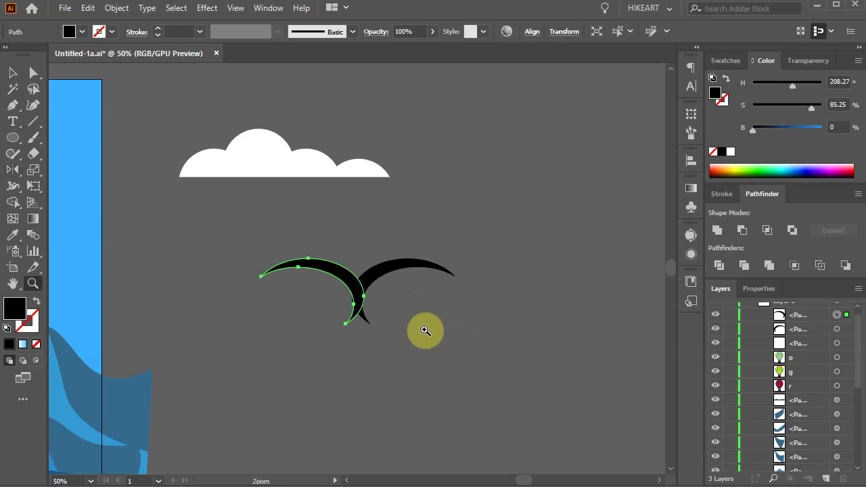
{"action": "left_click_drag", "start_coordinate": [246, 230], "coordinate": [437, 359]}
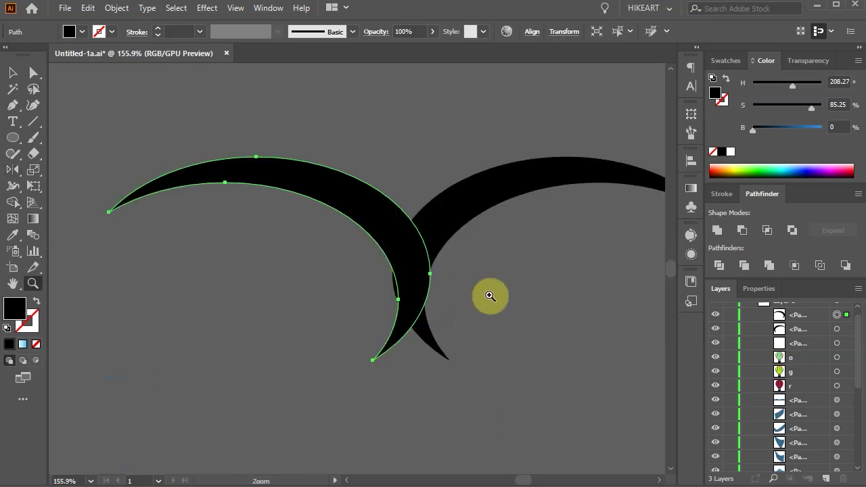
{"action": "key", "text": "v"}
{"action": "left_click_drag", "start_coordinate": [526, 390], "coordinate": [293, 208]}
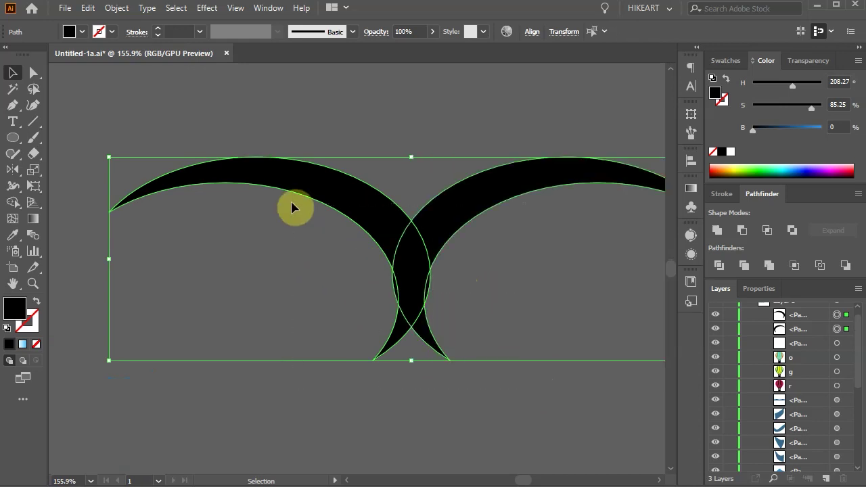
{"action": "key", "text": "shift+m"}
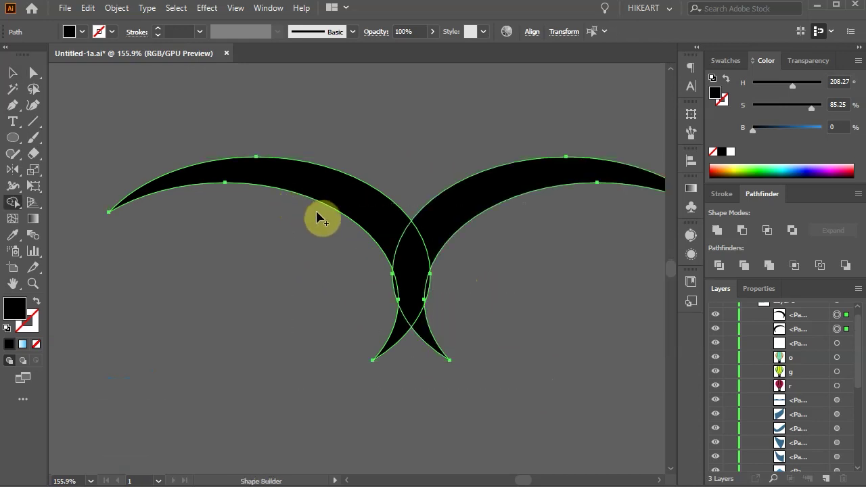
{"action": "key", "text": "alt"}
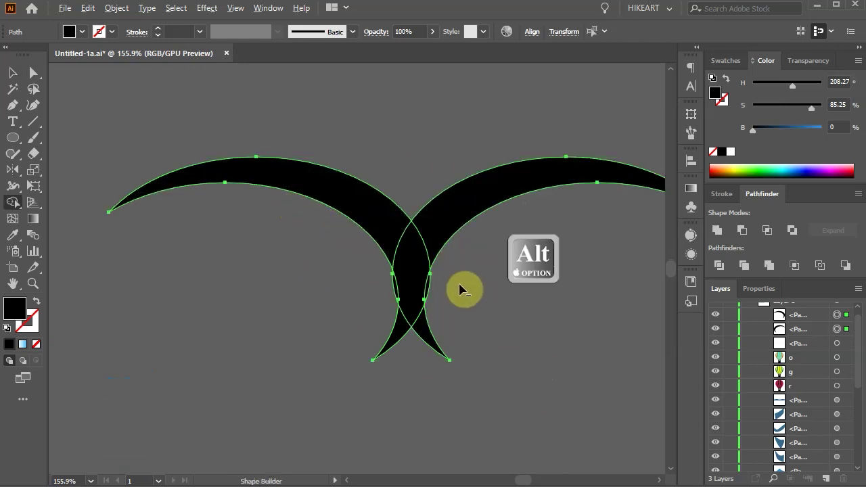
{"action": "mouse_move", "coordinate": [456, 279]}
{"action": "left_mouse_down"}
{"action": "mouse_move", "coordinate": [429, 293]}
{"action": "mouse_move", "coordinate": [384, 283]}
{"action": "mouse_move", "coordinate": [399, 295]}
{"action": "mouse_move", "coordinate": [384, 338]}
{"action": "mouse_move", "coordinate": [455, 325]}
{"action": "mouse_move", "coordinate": [457, 353]}
{"action": "mouse_move", "coordinate": [364, 274]}
{"action": "left_mouse_up"}
Draw a black rectangle over the pointed lower junction of the wings and use Shape Builder to trim the junction flat.
{"action": "key", "text": "m"}
{"action": "key", "text": "v"}
{"action": "left_click", "coordinate": [321, 209], "text": "shift"}
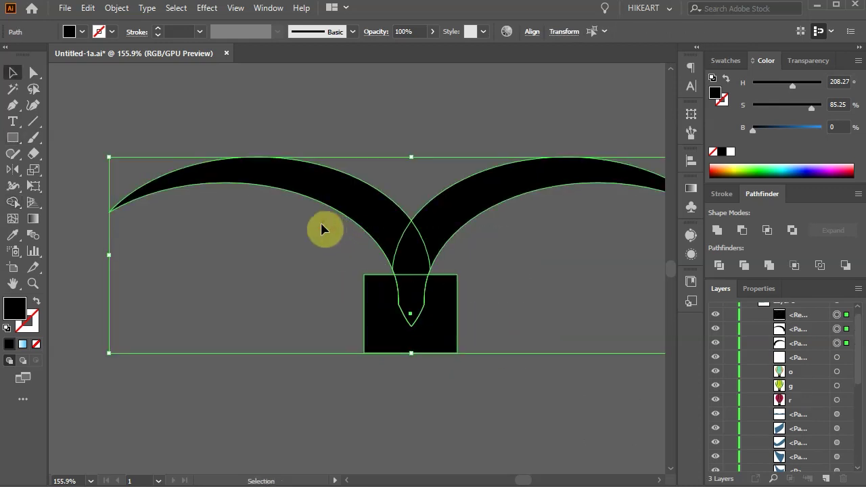
{"action": "key", "text": "shift+m"}
{"action": "left_click", "coordinate": [379, 299], "text": "alt"}
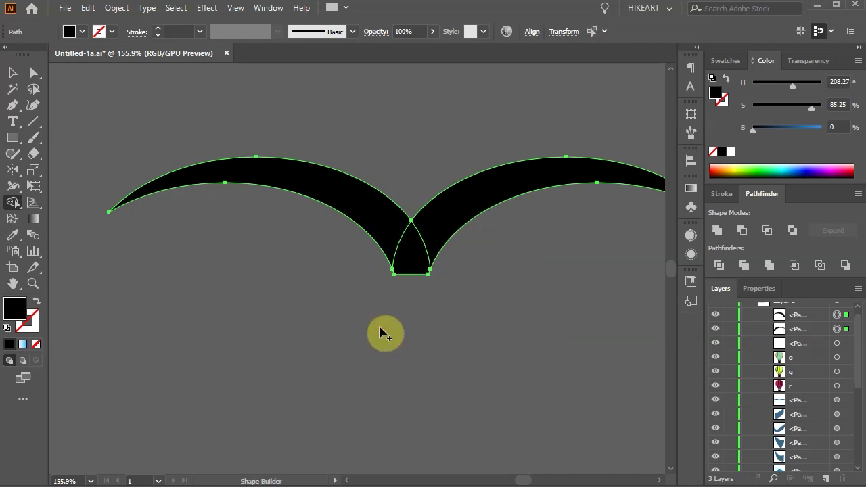
Unite the two overlapping wings into a single bird shape with Pathfinder.
{"action": "key", "text": "a"}
{"action": "left_click", "coordinate": [418, 299]}
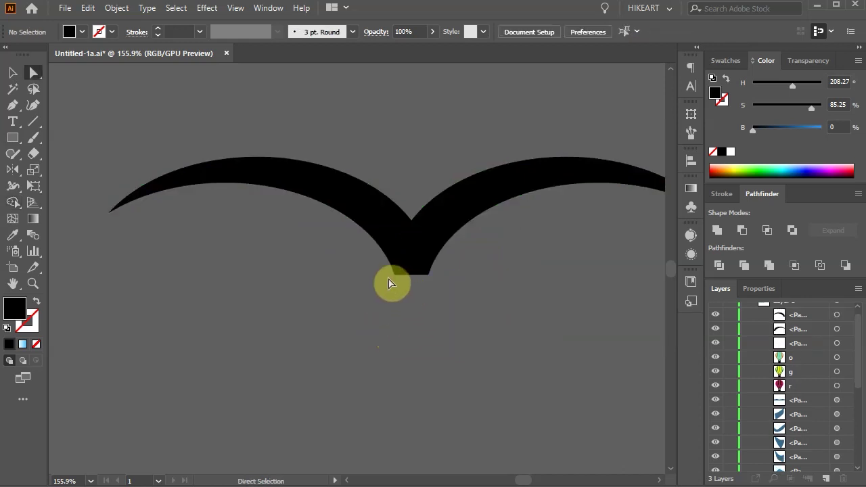
{"action": "scroll", "coordinate": [391, 283], "scroll_direction": "up", "scroll_amount": 1}
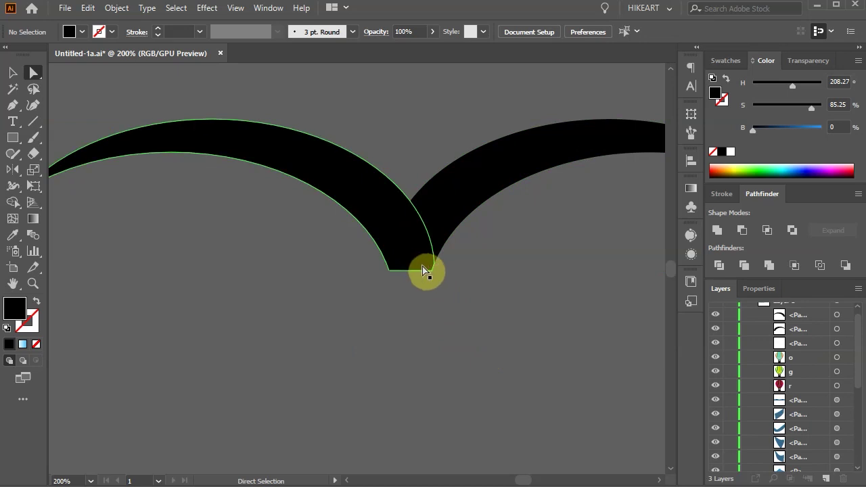
{"action": "left_click_drag", "start_coordinate": [441, 275], "coordinate": [333, 196]}
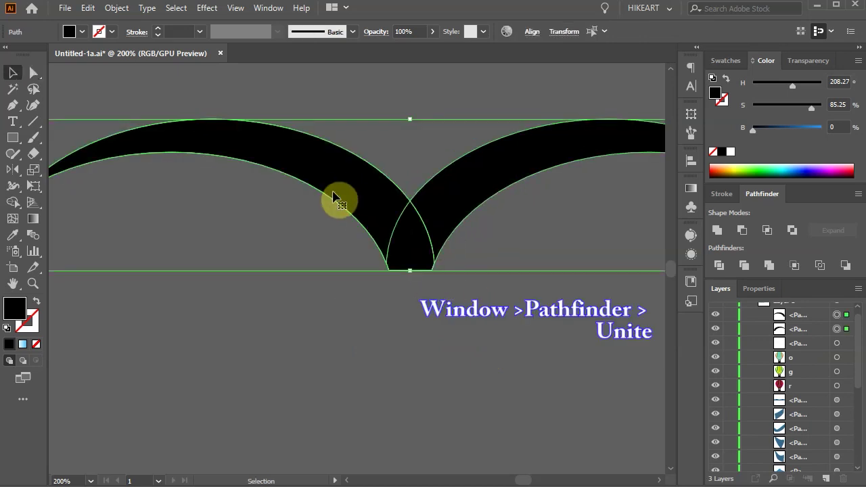
{"action": "left_click", "coordinate": [720, 231]}
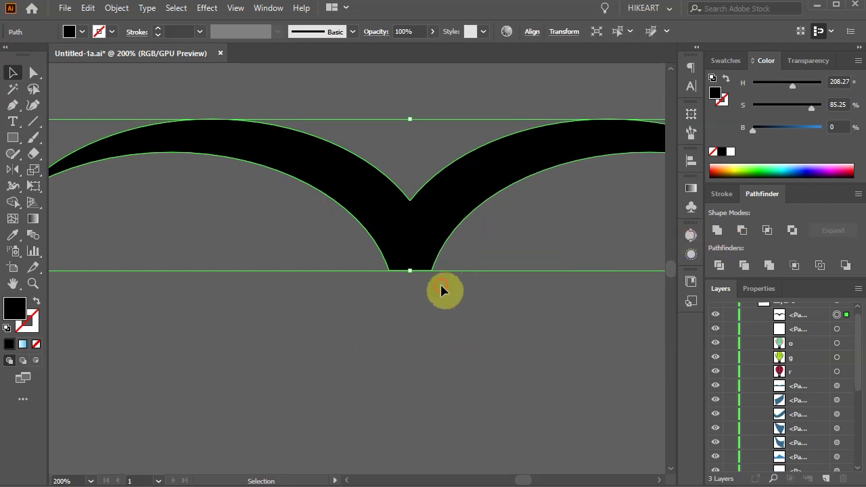
Round the two lower corners of the bird's body to a radius of about 5.48 px and deselect it.
{"action": "key", "text": "ctrl+shift+a"}
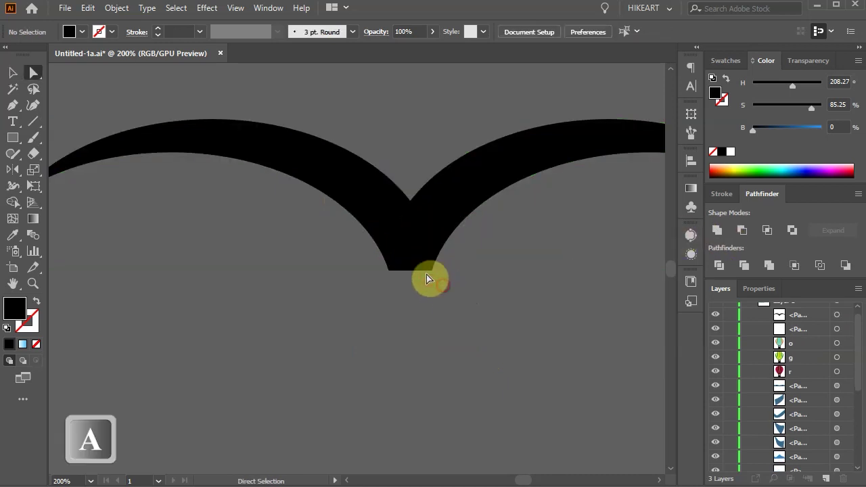
{"action": "left_click", "coordinate": [379, 261]}
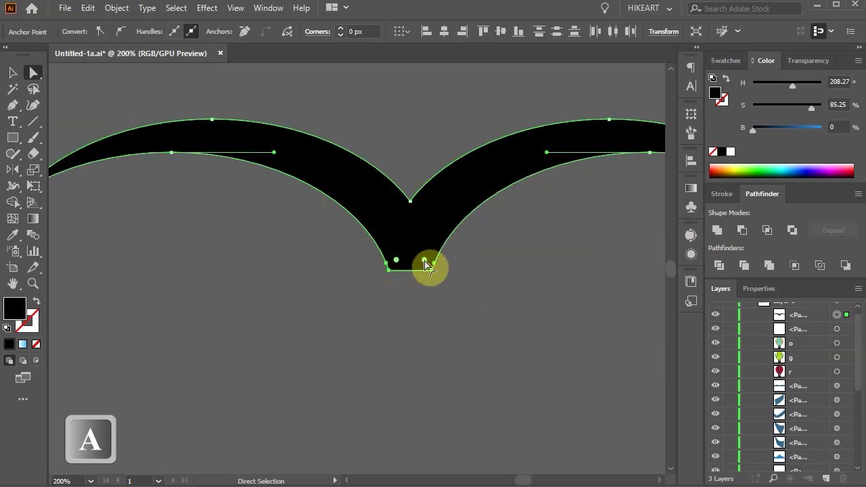
{"action": "left_click_drag", "start_coordinate": [429, 265], "coordinate": [422, 248]}
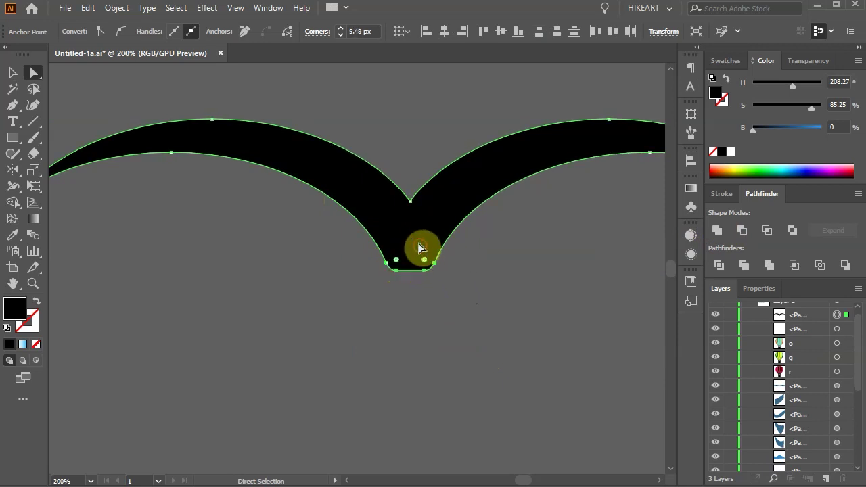
{"action": "left_click", "coordinate": [470, 338]}
Move the bird onto the artboard above the sun and the cloud over the red balloon.
{"action": "scroll", "coordinate": [440, 314], "scroll_direction": "down", "scroll_amount": 5}
{"action": "scroll", "coordinate": [437, 311], "scroll_direction": "down", "scroll_amount": 1}
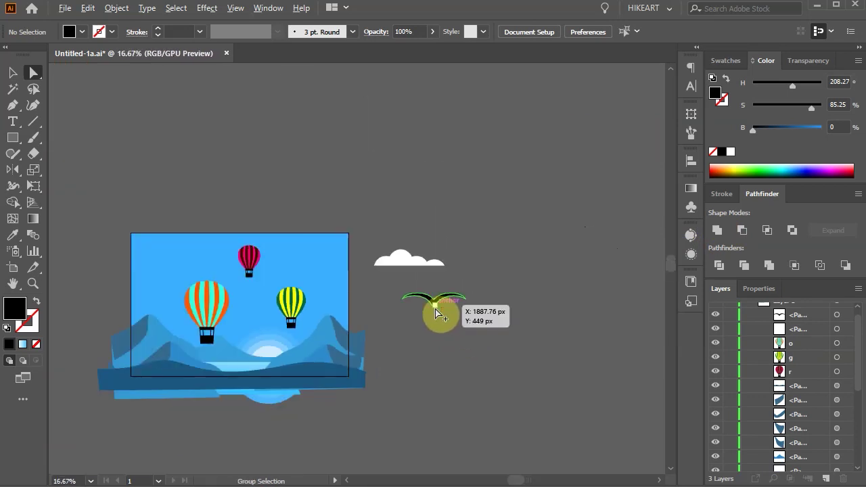
{"action": "key", "text": "v"}
{"action": "left_click", "coordinate": [437, 302]}
{"action": "left_click_drag", "start_coordinate": [467, 292], "coordinate": [244, 333]}
{"action": "left_click_drag", "start_coordinate": [420, 268], "coordinate": [279, 273]}
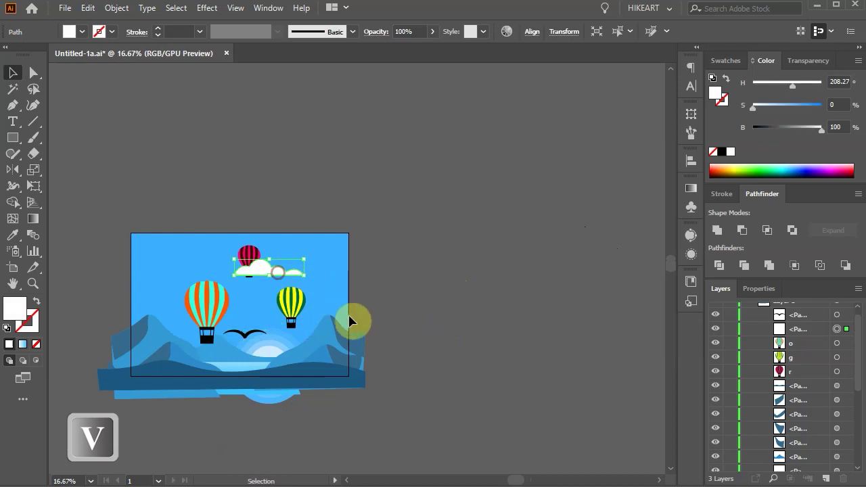
{"action": "key", "text": "ctrl+0"}
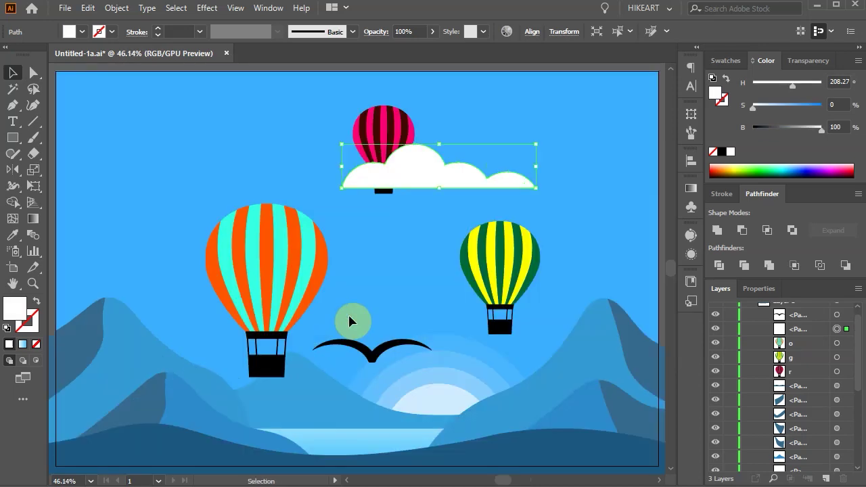
Put the large bird beside the orange balloon and spread four progressively smaller copies up toward the upper right sky.
{"action": "left_click_drag", "start_coordinate": [353, 354], "coordinate": [421, 304]}
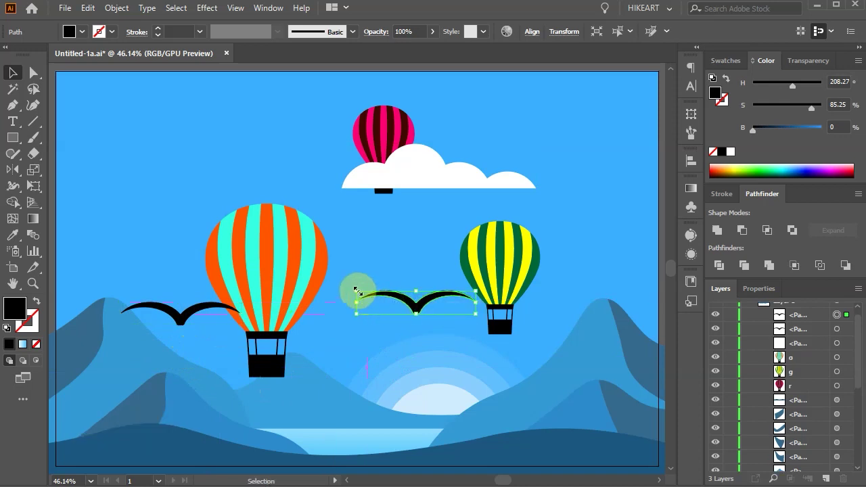
{"action": "left_click_drag", "start_coordinate": [357, 291], "coordinate": [387, 297]}
{"action": "left_click_drag", "start_coordinate": [443, 305], "coordinate": [449, 285]}
{"action": "left_click_drag", "start_coordinate": [449, 286], "coordinate": [385, 216]}
{"action": "left_click_drag", "start_coordinate": [420, 206], "coordinate": [486, 138]}
{"action": "left_click_drag", "start_coordinate": [500, 135], "coordinate": [544, 100]}
{"action": "left_click", "coordinate": [550, 138]}
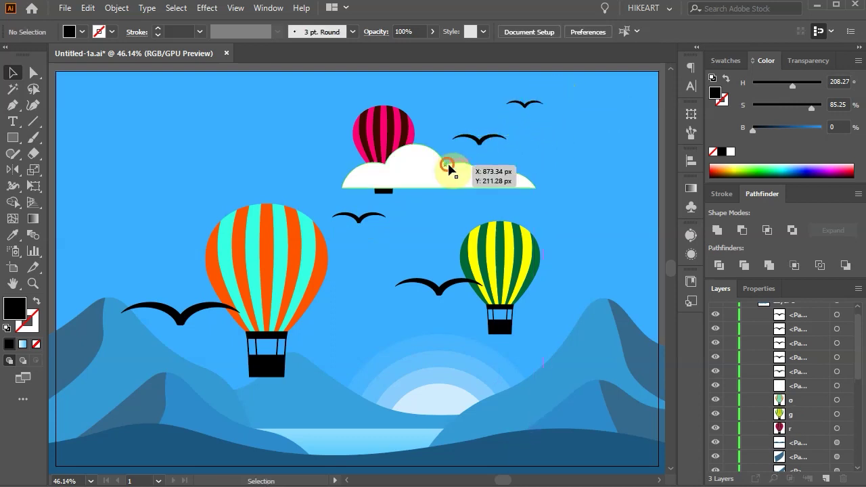
Scatter smaller copies of the cloud around the balloons and across the sky, keeping the largest cloud beside the orange balloon.
{"action": "left_click_drag", "start_coordinate": [449, 170], "coordinate": [226, 166]}
{"action": "left_click_drag", "start_coordinate": [131, 178], "coordinate": [330, 290]}
{"action": "left_click_drag", "start_coordinate": [298, 285], "coordinate": [177, 246]}
{"action": "left_click_drag", "start_coordinate": [111, 251], "coordinate": [324, 155]}
{"action": "left_click_drag", "start_coordinate": [281, 138], "coordinate": [449, 118]}
{"action": "left_click_drag", "start_coordinate": [429, 124], "coordinate": [592, 203]}
{"action": "left_click_drag", "start_coordinate": [593, 201], "coordinate": [149, 135]}
{"action": "left_click_drag", "start_coordinate": [196, 231], "coordinate": [576, 240]}
{"action": "left_click_drag", "start_coordinate": [624, 222], "coordinate": [569, 254]}
{"action": "left_click", "coordinate": [399, 297]}
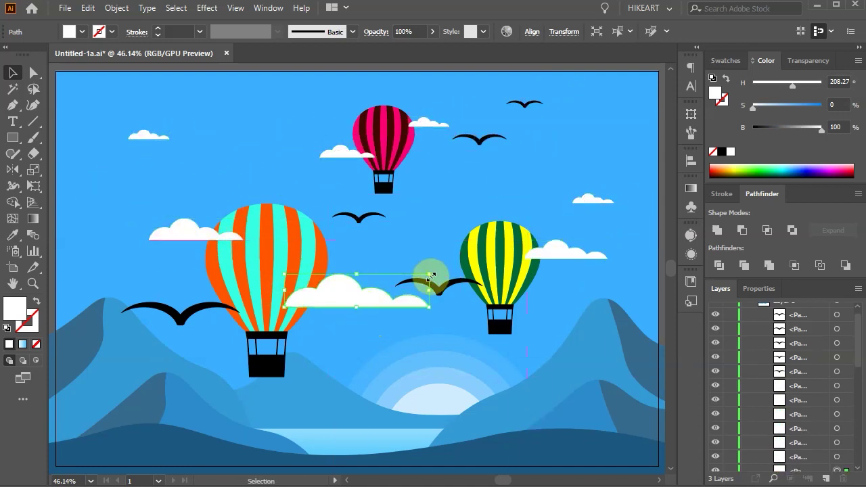
Shrink the cloud overlapping the orange balloon's lower right side, deselect it, and collapse Layer 3's contents.
{"action": "left_click_drag", "start_coordinate": [432, 274], "coordinate": [384, 279]}
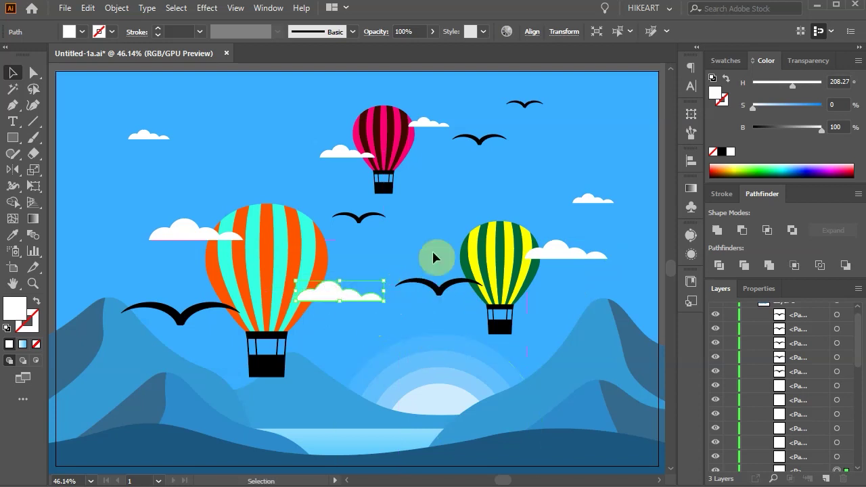
{"action": "left_click", "coordinate": [600, 133]}
{"action": "key", "text": "ctrl+minus"}
{"action": "key", "text": "ctrl+minus"}
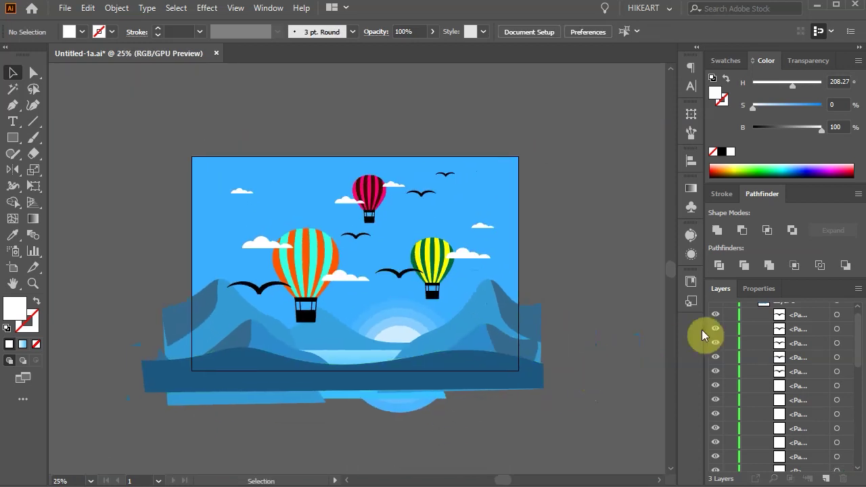
{"action": "scroll", "coordinate": [843, 338], "scroll_direction": "up", "scroll_amount": 3}
{"action": "left_click", "coordinate": [747, 309]}
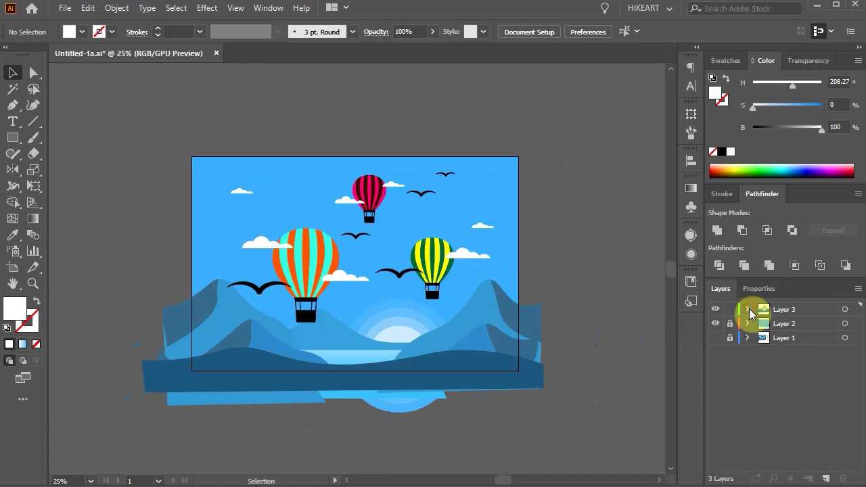
Preview the artwork cropped to the artboard with Trim View and return to the untrimmed view.
{"action": "left_click", "coordinate": [236, 8]}
{"action": "left_click", "coordinate": [261, 87]}
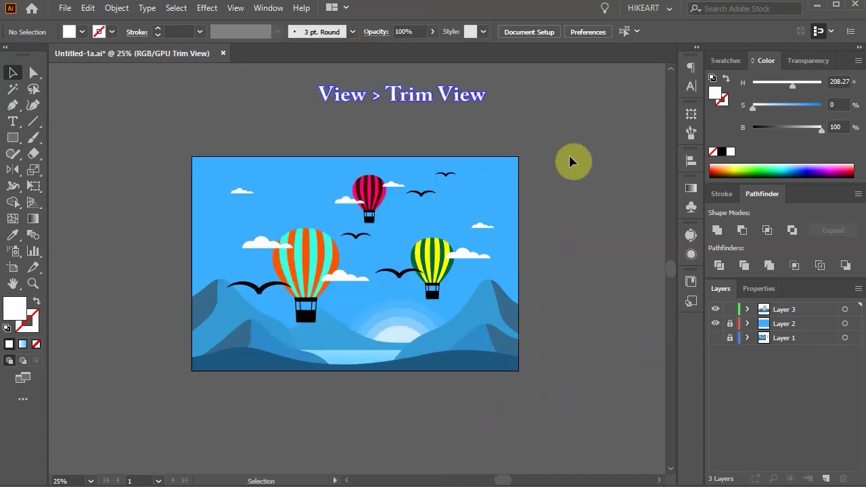
{"action": "left_click", "coordinate": [236, 8]}
{"action": "left_click", "coordinate": [223, 86]}
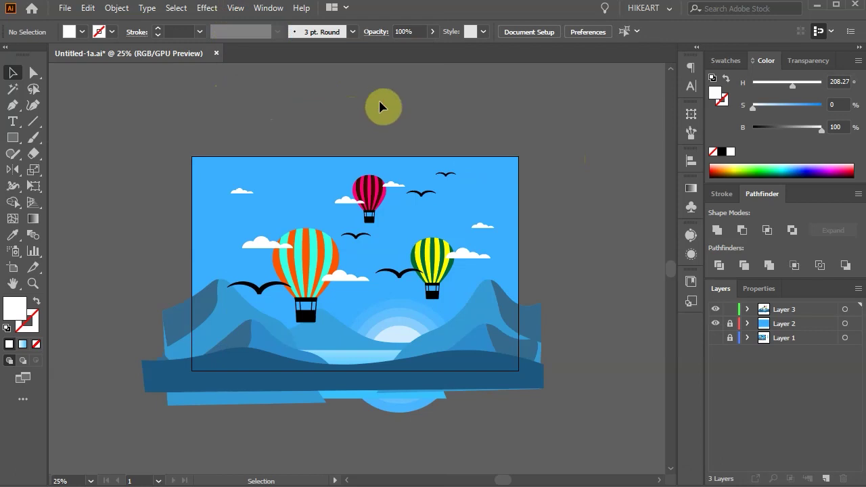
Draw a 1350 × 889 px rectangle covering the artboard and use it as a clipping mask for all artwork on Layers 2 and 3.
{"action": "key", "text": "m"}
{"action": "left_click_drag", "start_coordinate": [193, 157], "coordinate": [519, 370]}
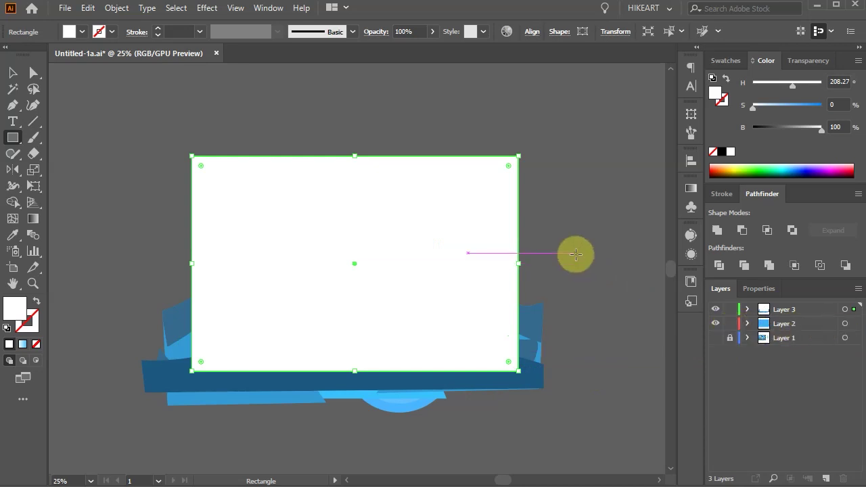
{"action": "key", "text": "ctrl+a"}
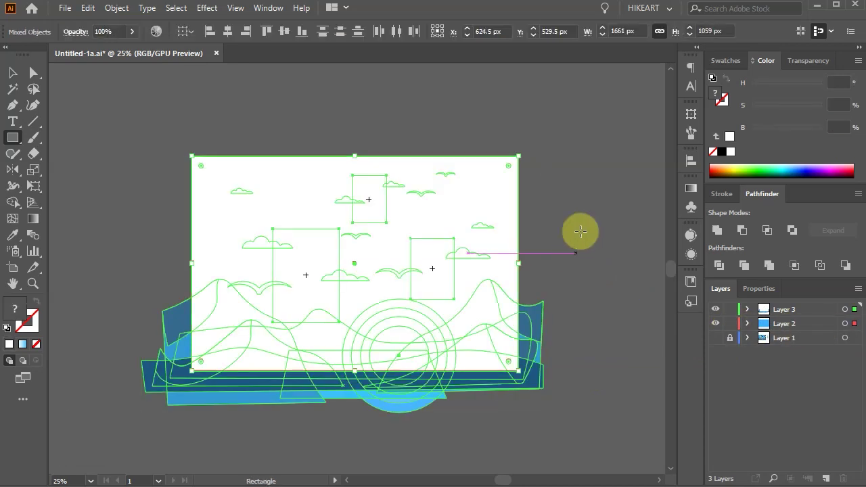
{"action": "key", "text": "ctrl+7"}
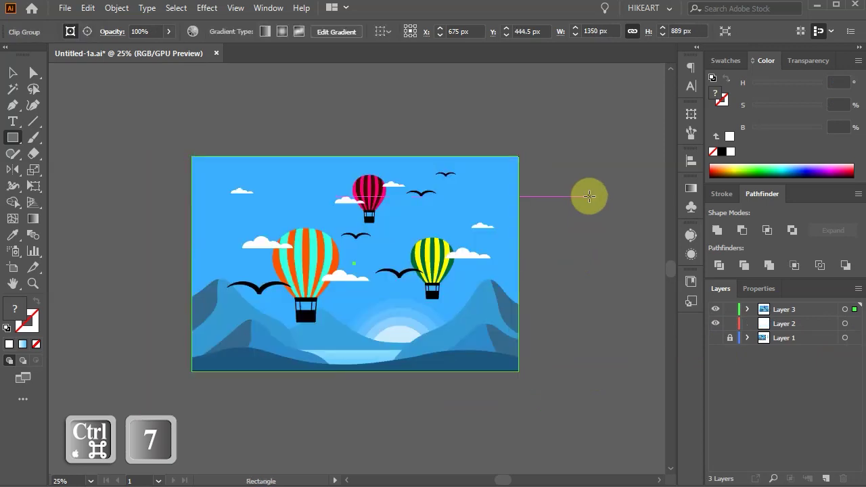
{"action": "key", "text": "v"}
{"action": "left_click", "coordinate": [624, 453]}
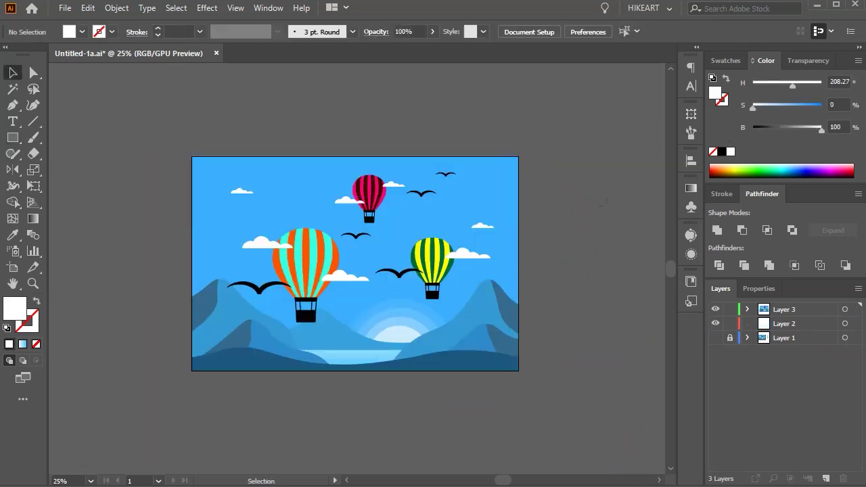
{"action": "key", "text": "ctrl+0"}
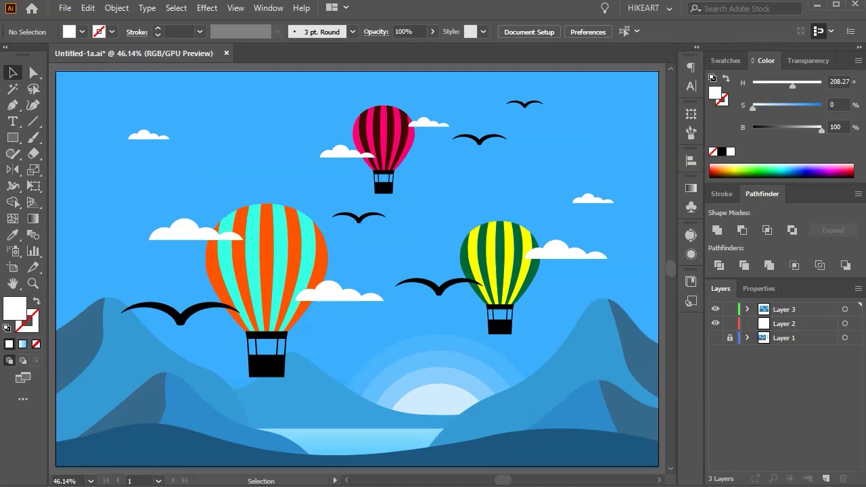